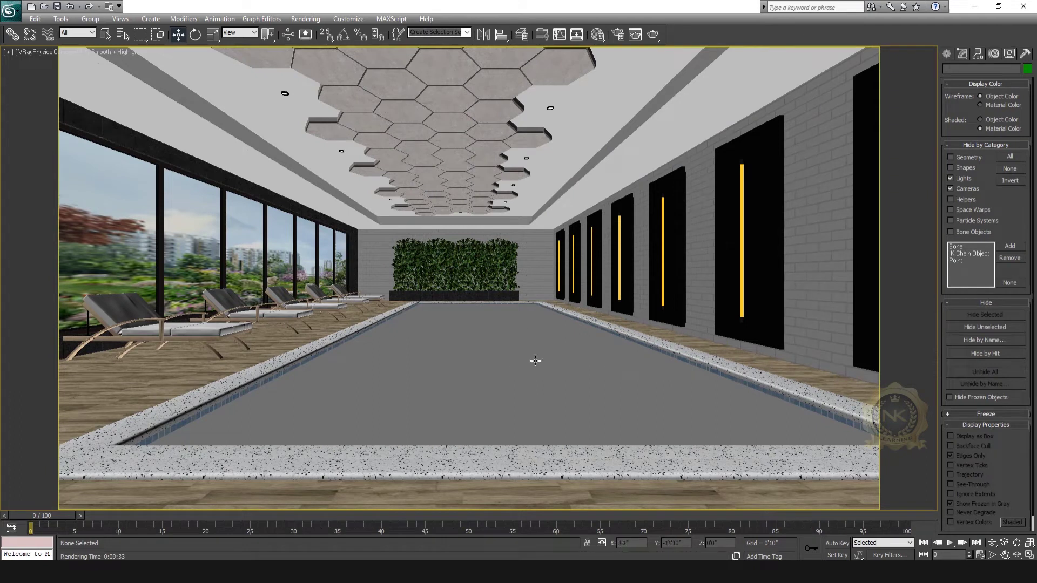
Select the flat water surface plane inside the pool and open the Material Editor
{"action": "left_click", "coordinate": [501, 353]}
{"action": "left_click", "coordinate": [179, 34]}
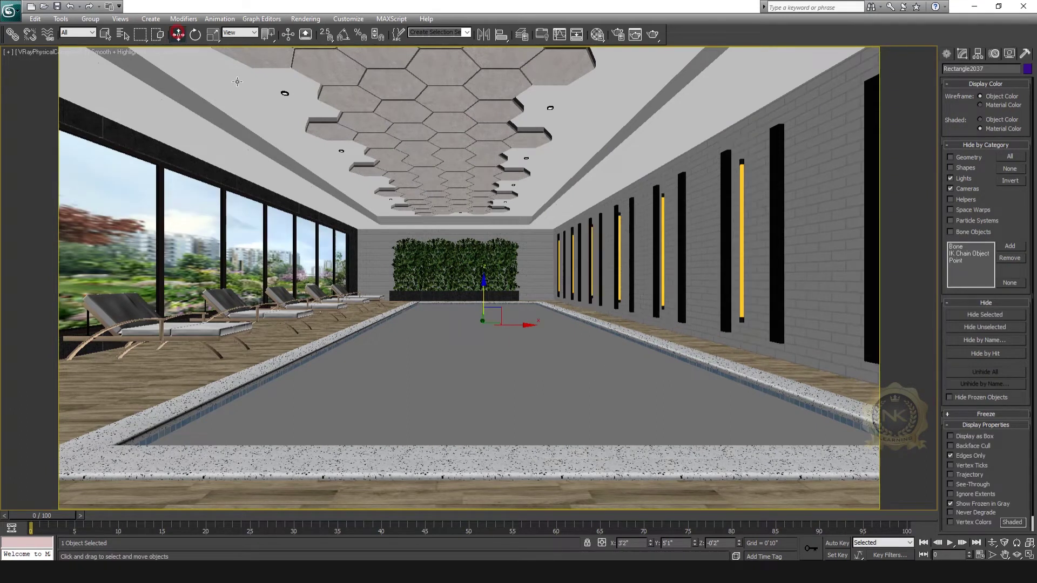
{"action": "left_click_drag", "start_coordinate": [483, 288], "coordinate": [501, 275]}
{"action": "left_click", "coordinate": [599, 35]}
{"action": "left_click", "coordinate": [430, 84]}
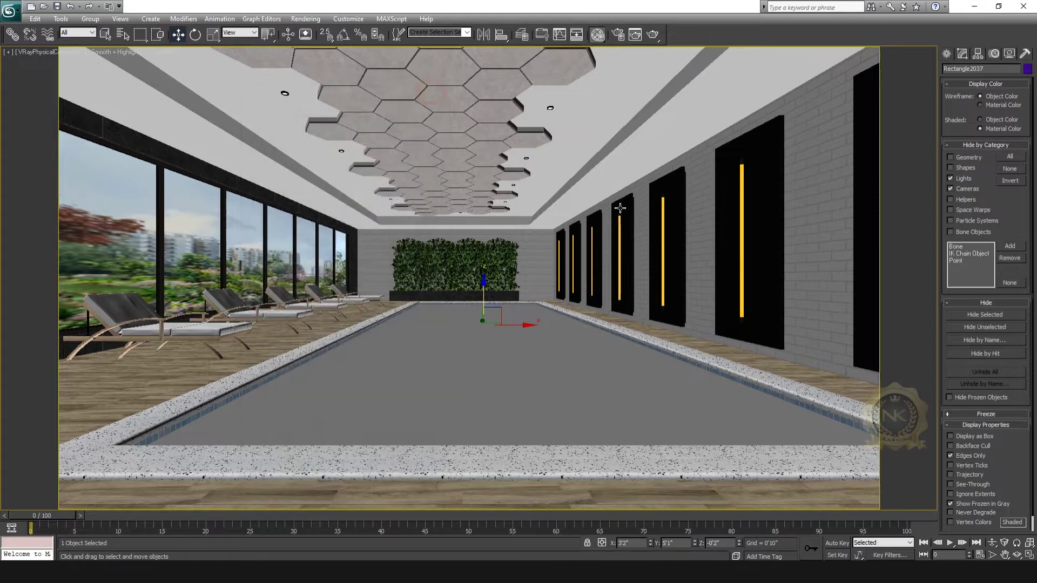
{"action": "key", "text": "m"}
{"action": "left_click_drag", "start_coordinate": [296, 88], "coordinate": [554, 88]}
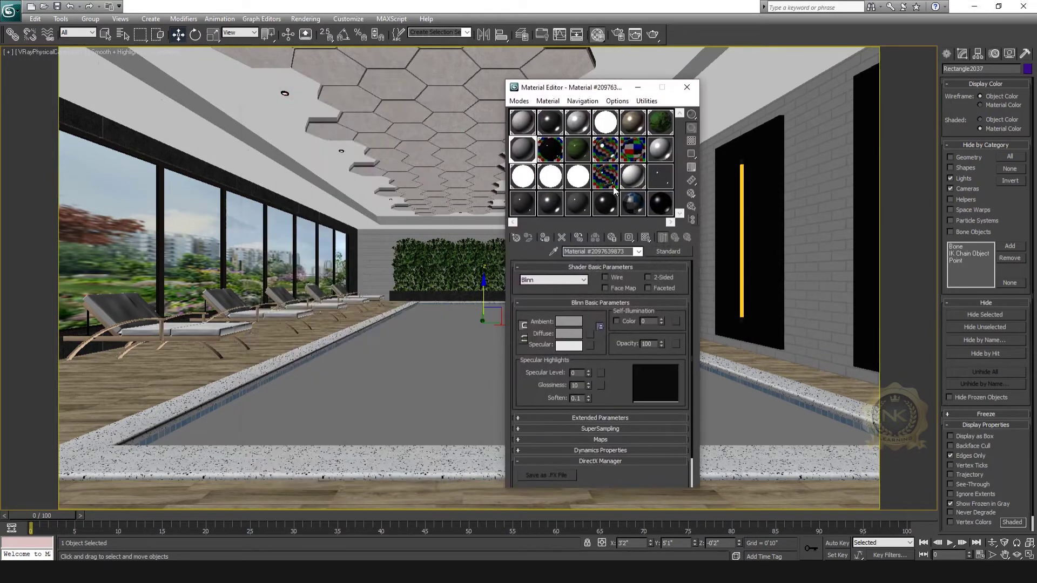
Reset the active material slot to its defaults and name the material Water
{"action": "left_click", "coordinate": [560, 238]}
{"action": "left_click", "coordinate": [629, 318]}
{"action": "left_click", "coordinate": [631, 251]}
{"action": "type", "text": "Water"}
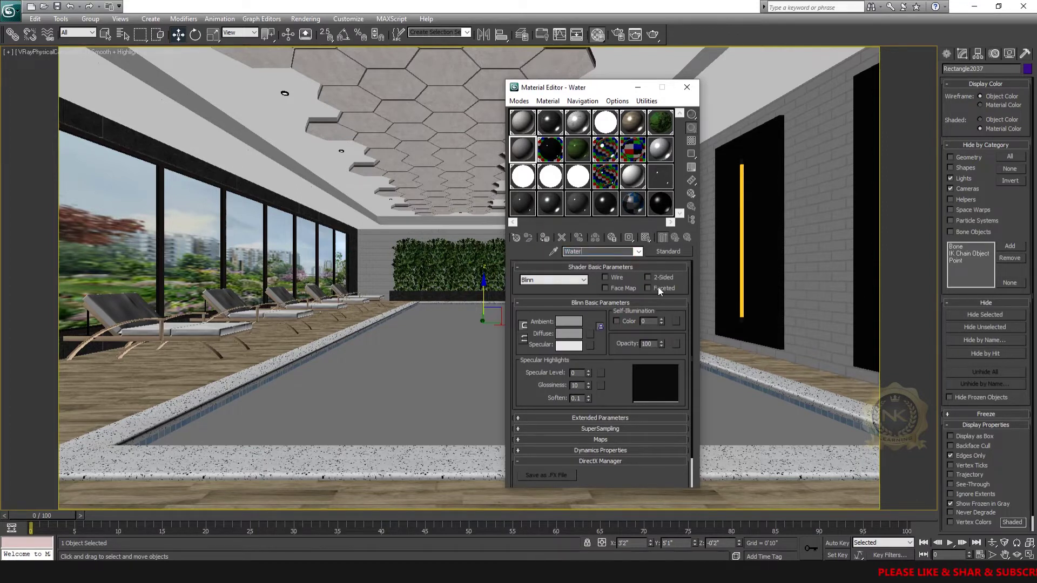
Change the Water material's type from Standard to VRayMtl
{"action": "left_click", "coordinate": [669, 252]}
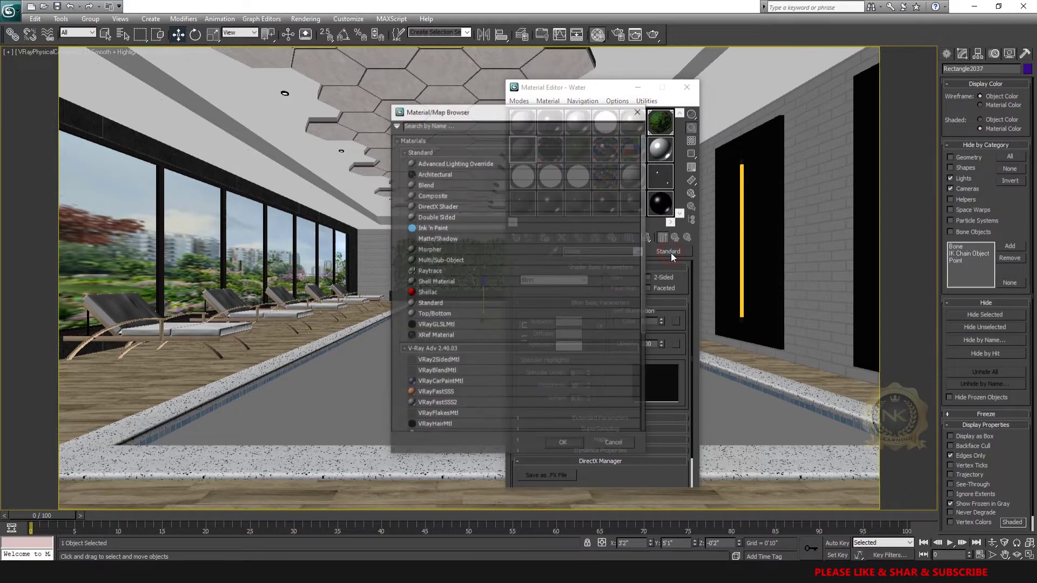
{"action": "left_click", "coordinate": [429, 152]}
{"action": "double_click", "coordinate": [436, 264]}
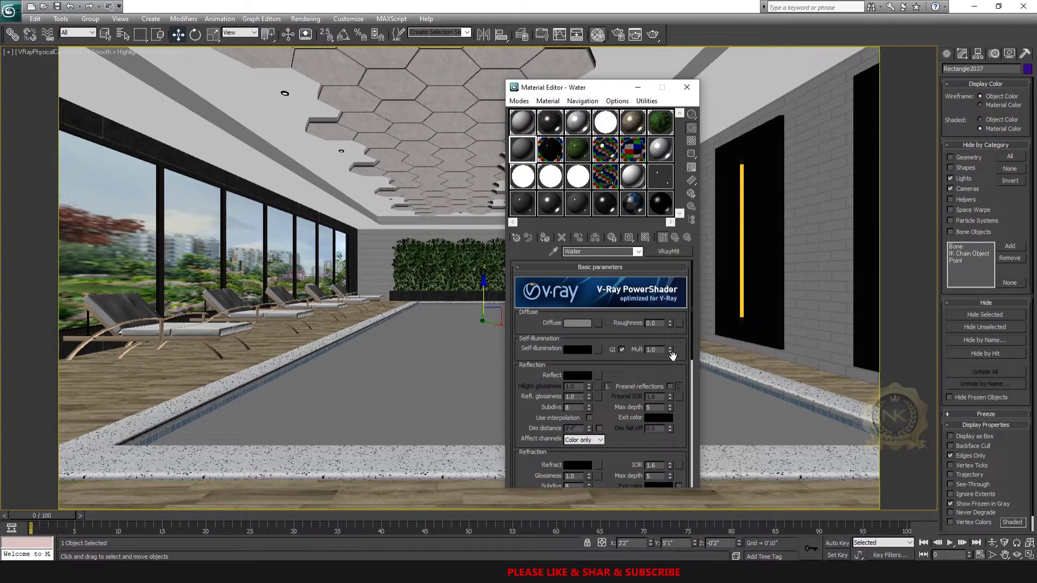
{"action": "left_click", "coordinate": [570, 91]}
{"action": "left_click_drag", "start_coordinate": [588, 90], "coordinate": [685, 68]}
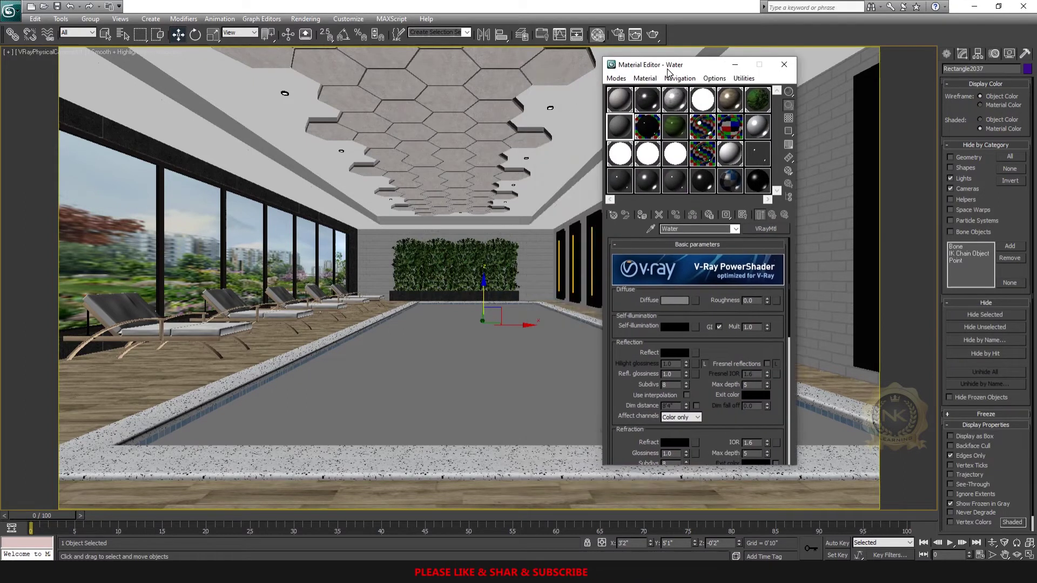
Set the Water material's diffuse color to red 0, green 144, blue 255
{"action": "left_click", "coordinate": [677, 300]}
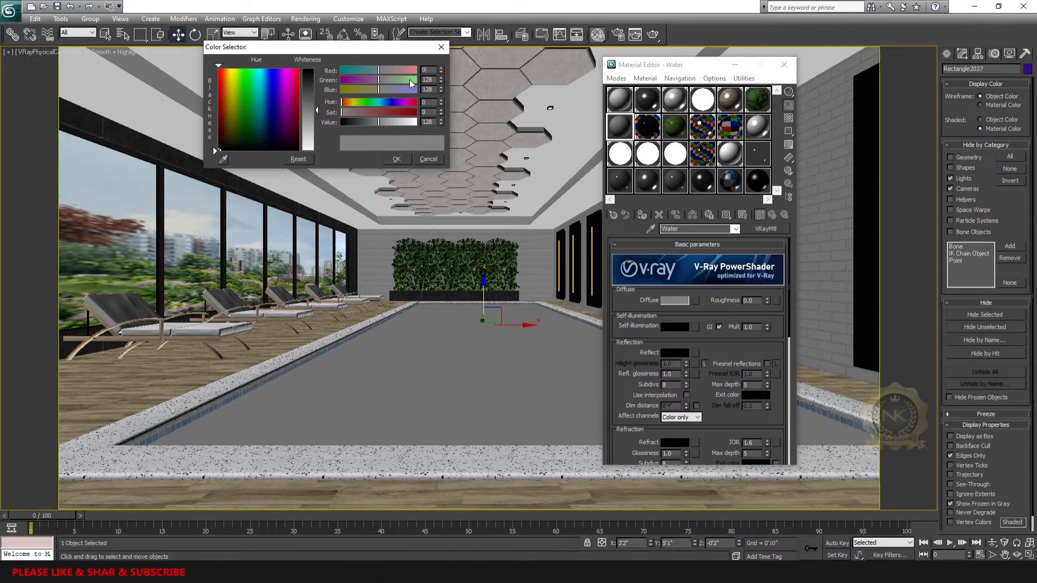
{"action": "type", "text": "0"}
{"action": "key", "text": "Tab"}
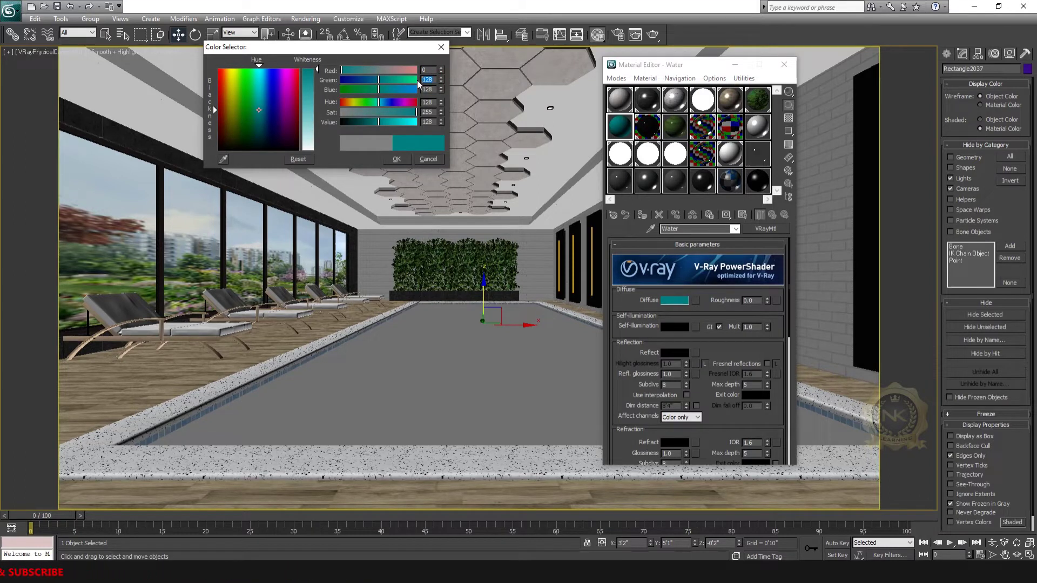
{"action": "type", "text": "144"}
{"action": "key", "text": "Tab"}
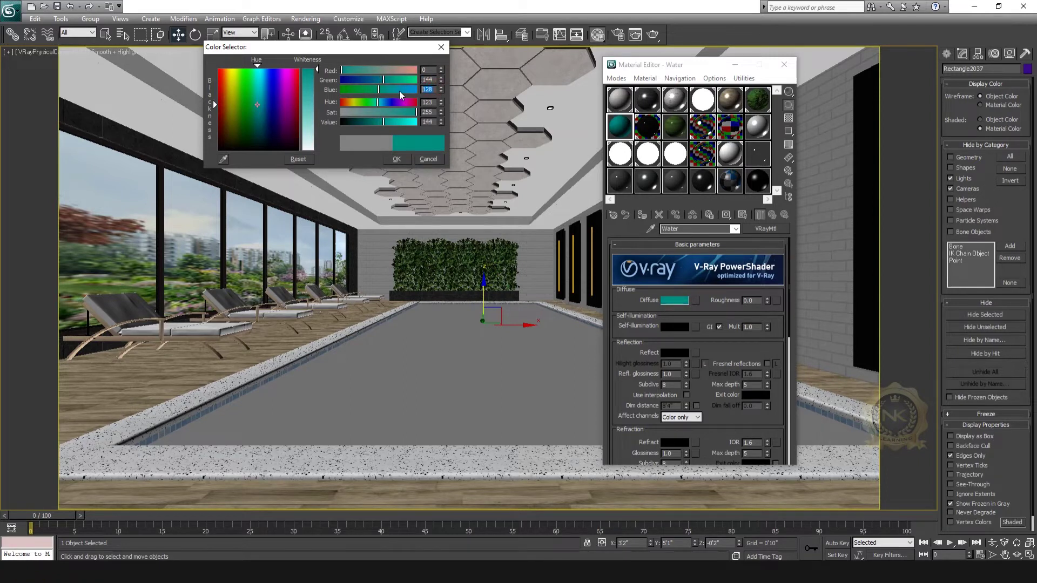
{"action": "type", "text": "255"}
{"action": "left_click", "coordinate": [430, 101]}
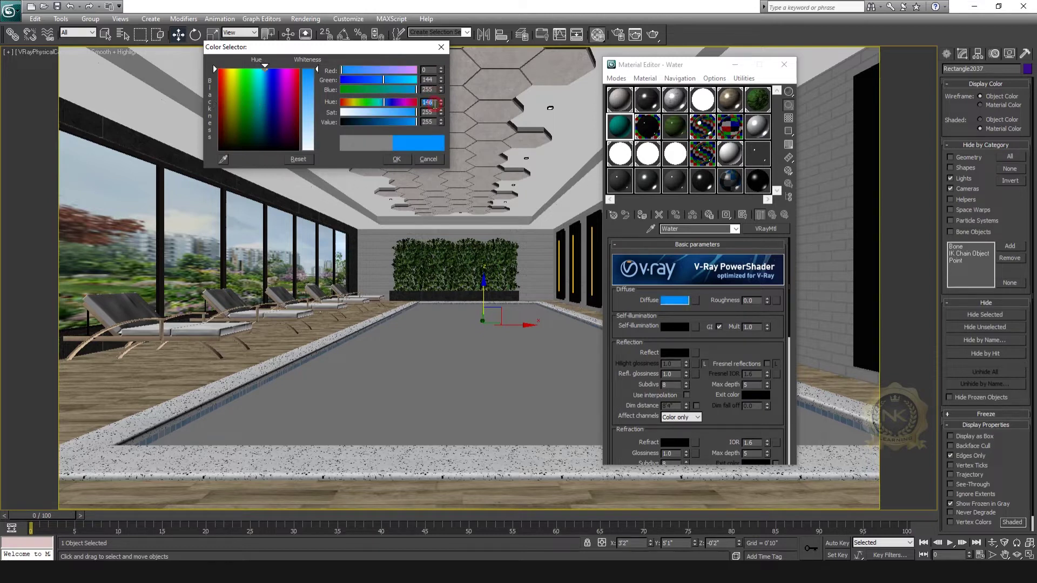
{"action": "left_click", "coordinate": [397, 158]}
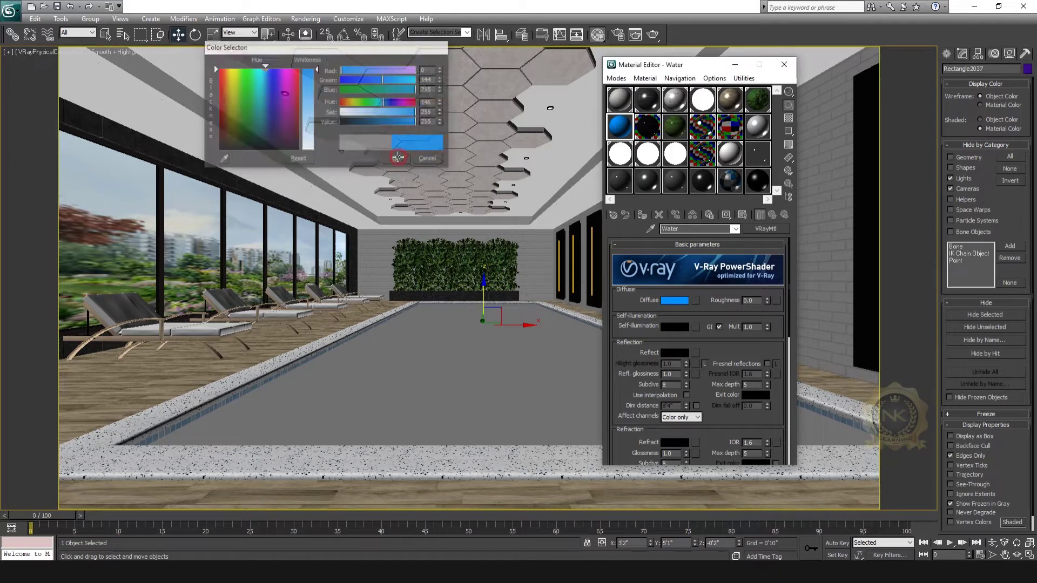
Show the Water material in an enlarged preview with a checkered background behind the sample sphere
{"action": "double_click", "coordinate": [624, 128]}
{"action": "left_click_drag", "start_coordinate": [229, 68], "coordinate": [259, 67]}
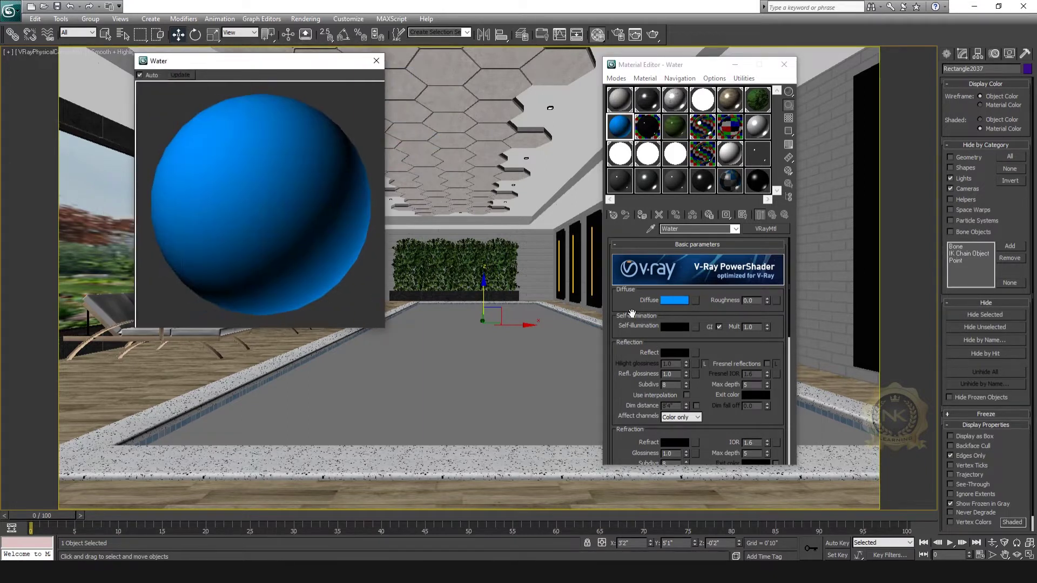
{"action": "left_click_drag", "start_coordinate": [716, 340], "coordinate": [722, 298]}
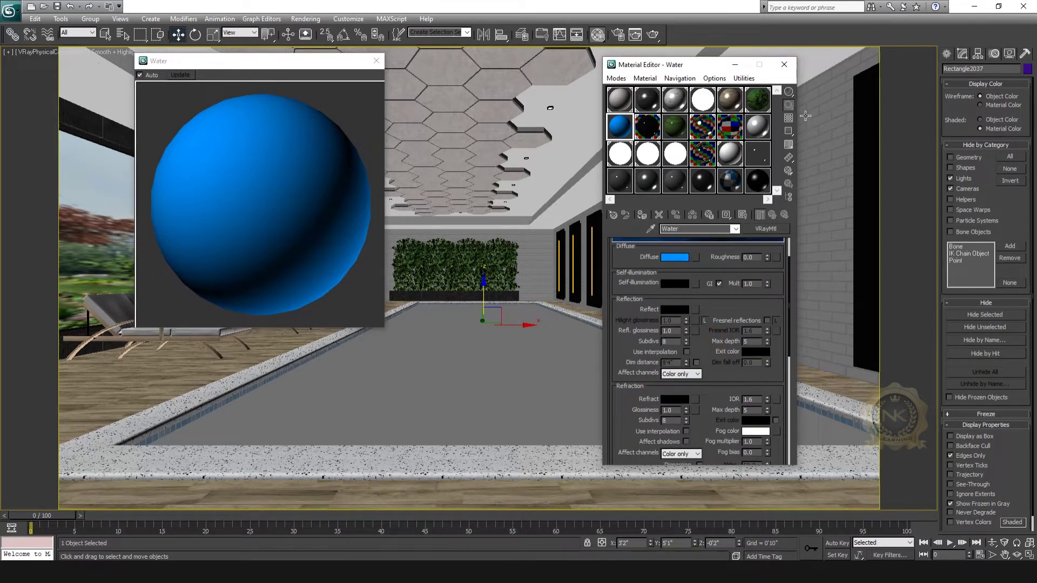
{"action": "left_click", "coordinate": [789, 119]}
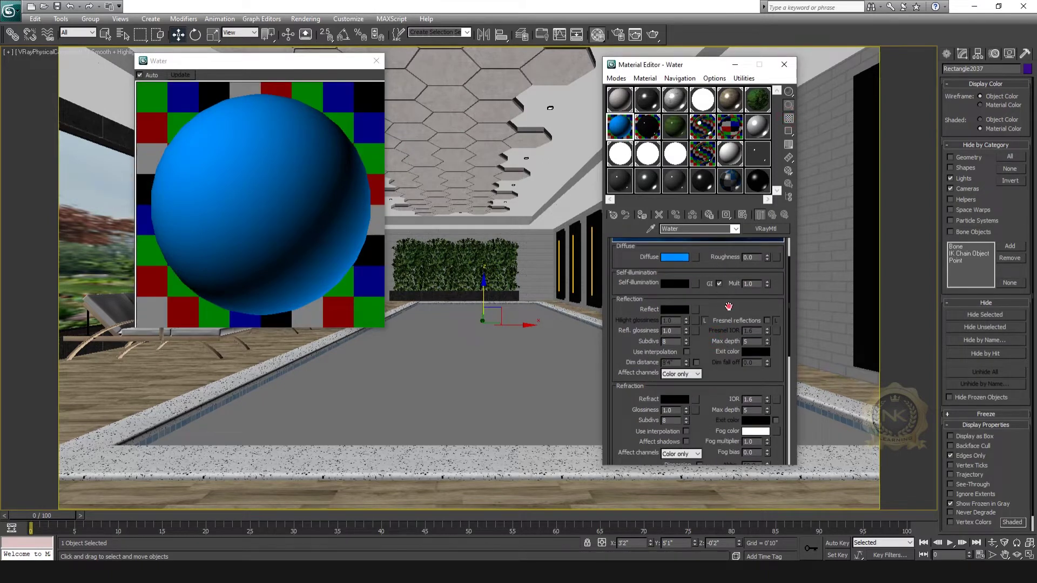
{"action": "left_click_drag", "start_coordinate": [724, 308], "coordinate": [718, 365]}
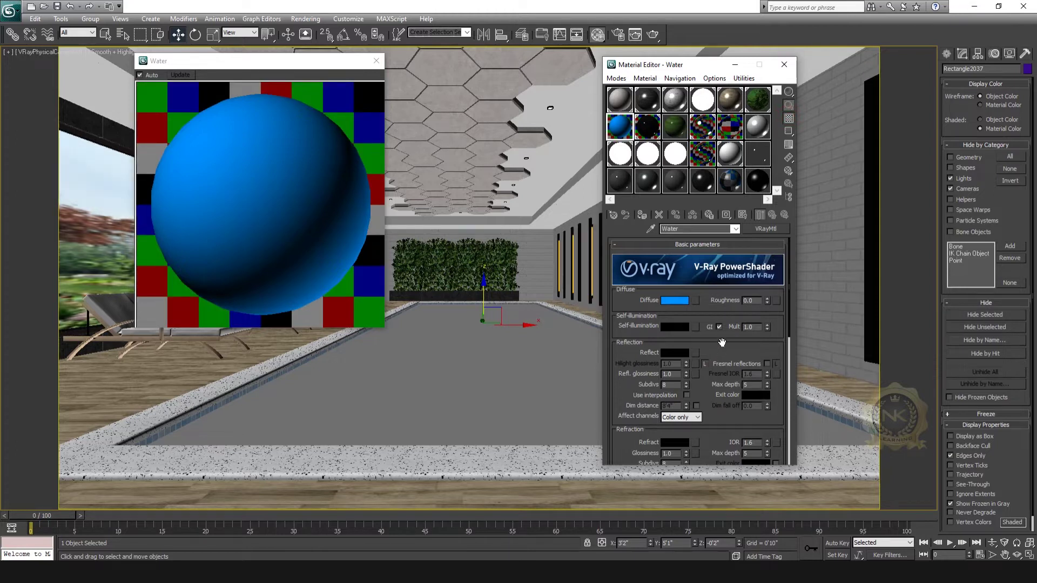
Set the Water material's reflection color to dark grey and its highlight glossiness to 0.9
{"action": "left_click", "coordinate": [674, 442]}
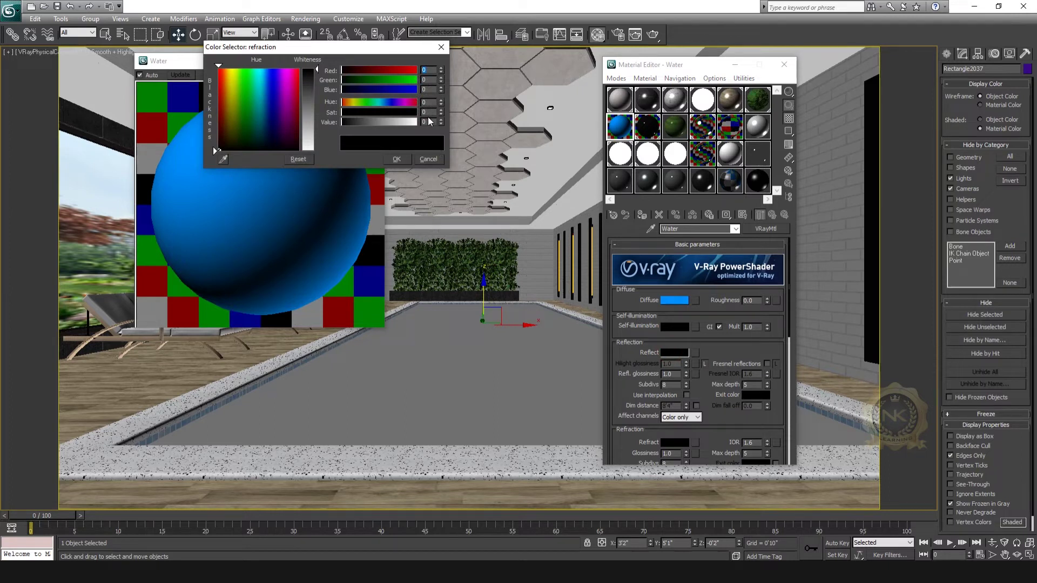
{"action": "left_click", "coordinate": [395, 160]}
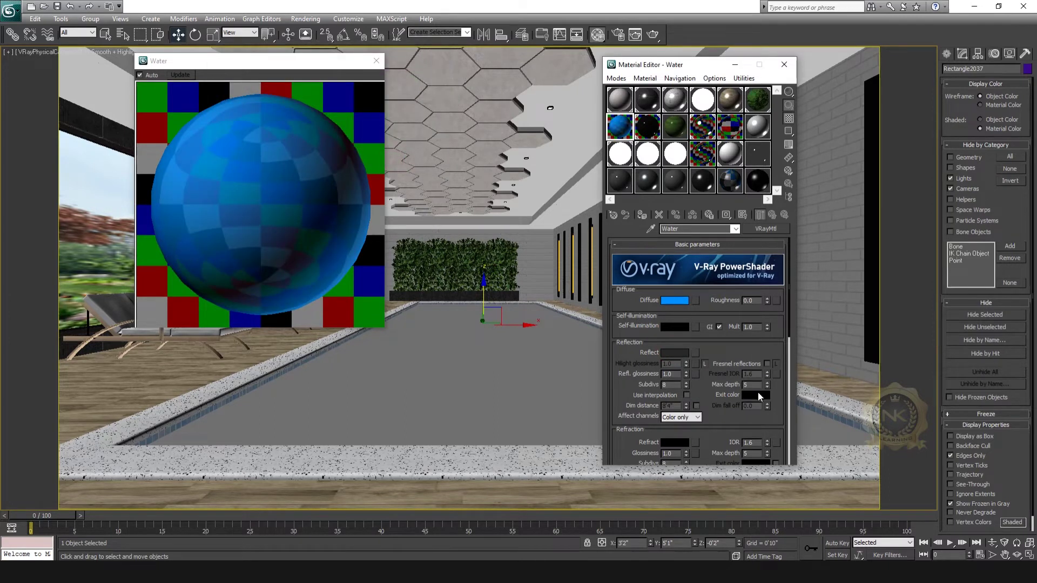
{"action": "left_click_drag", "start_coordinate": [707, 390], "coordinate": [707, 345]}
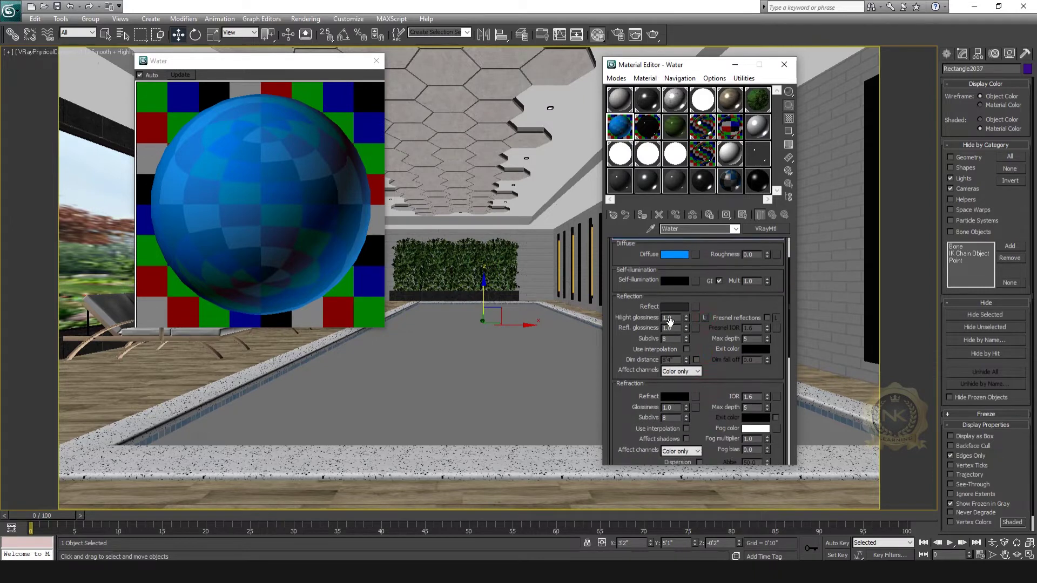
{"action": "double_click", "coordinate": [664, 319]}
{"action": "left_click_drag", "start_coordinate": [711, 371], "coordinate": [712, 312]}
Set the Water material's refraction color to a grey with value 150
{"action": "left_click", "coordinate": [675, 336]}
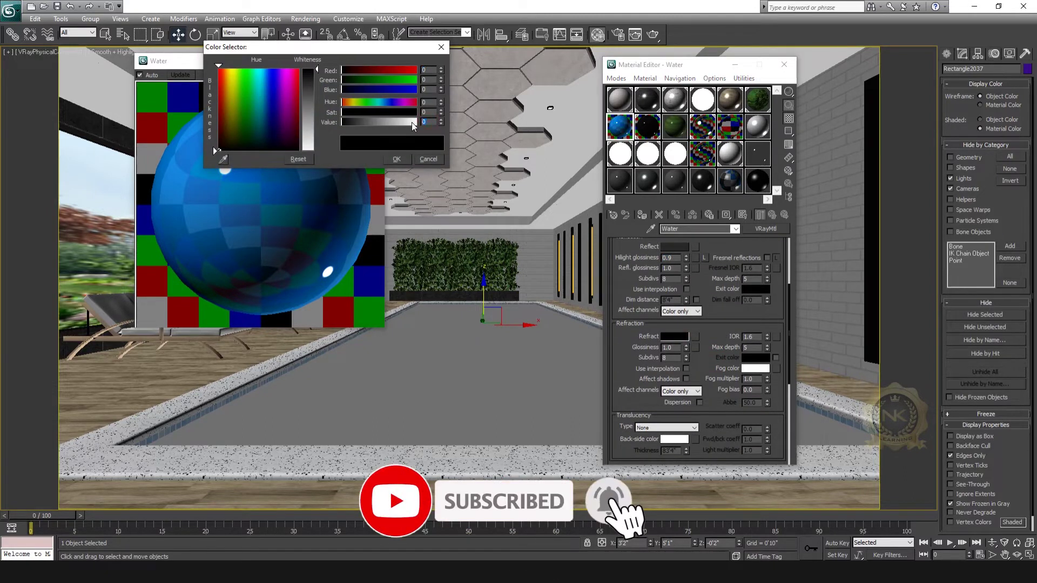
{"action": "double_click", "coordinate": [427, 122]}
{"action": "type", "text": "150"}
{"action": "key", "text": "Return"}
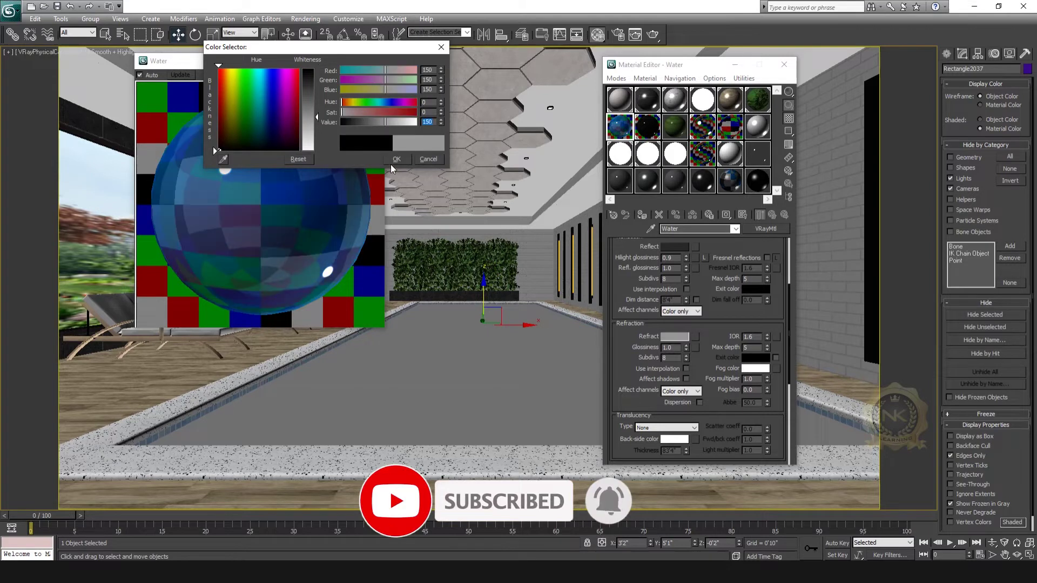
{"action": "left_click", "coordinate": [396, 159]}
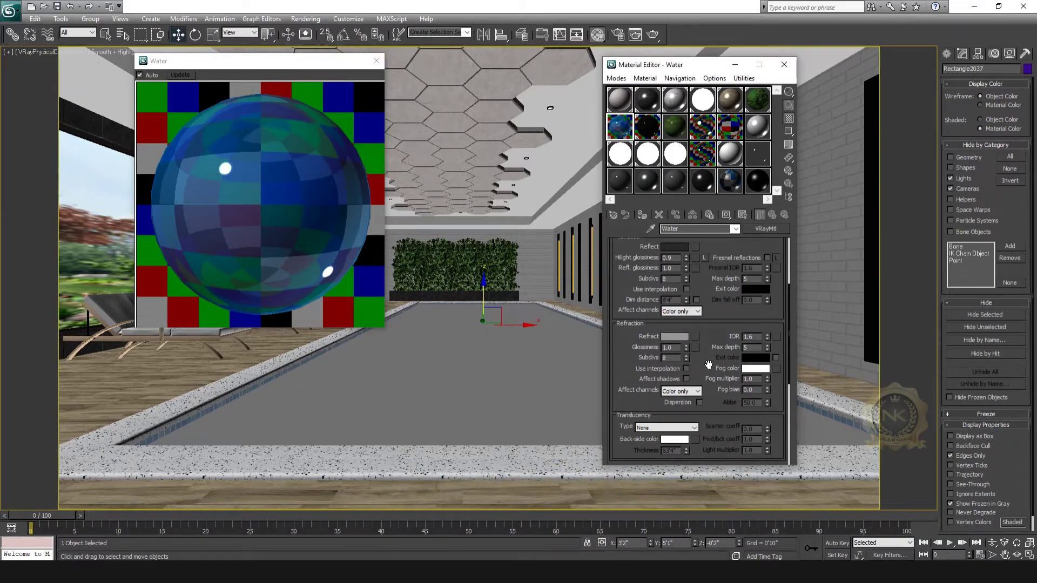
Assign a Noise map to the Water material's Bump slot
{"action": "left_click_drag", "start_coordinate": [711, 331], "coordinate": [710, 303]}
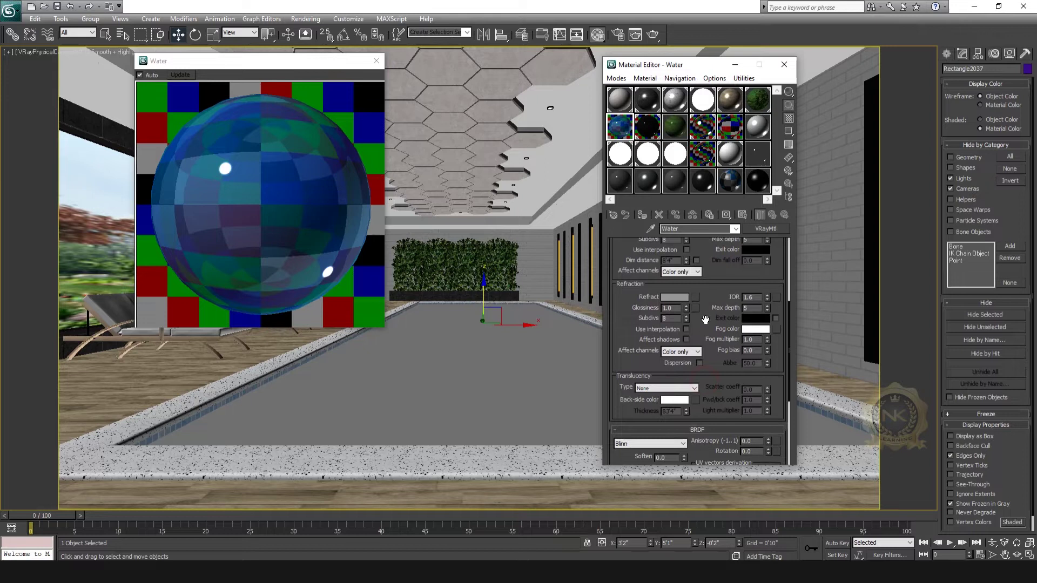
{"action": "scroll", "coordinate": [709, 370], "scroll_direction": "down", "scroll_amount": 3}
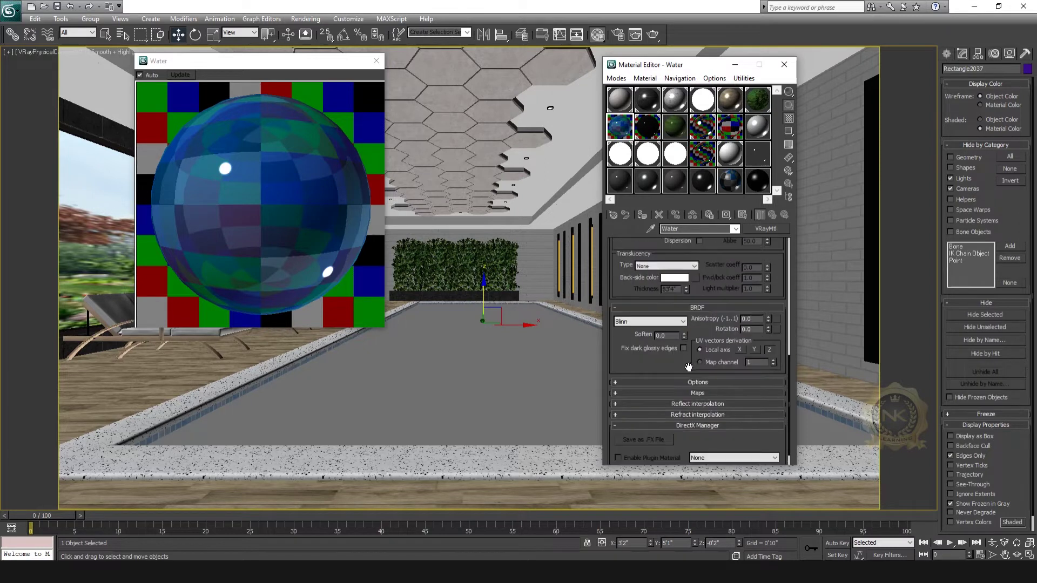
{"action": "scroll", "coordinate": [713, 371], "scroll_direction": "down", "scroll_amount": 2}
{"action": "left_click", "coordinate": [704, 373]}
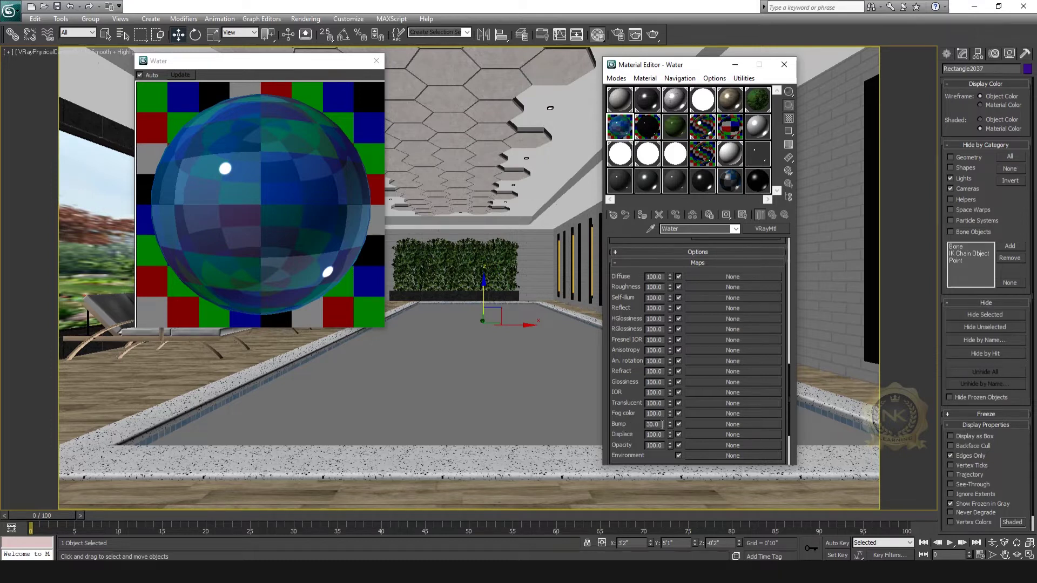
{"action": "left_click", "coordinate": [721, 424]}
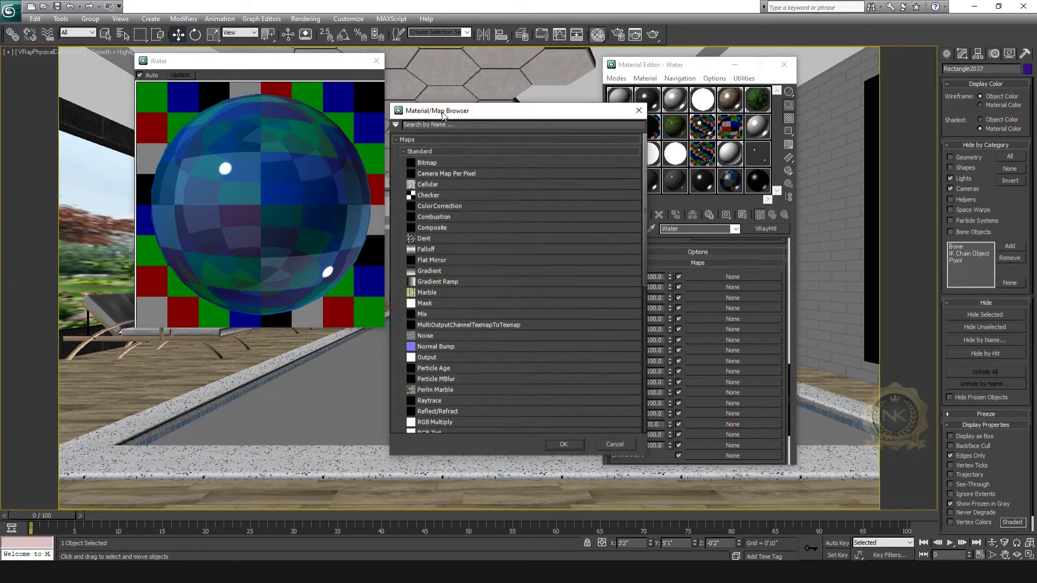
{"action": "left_click_drag", "start_coordinate": [443, 115], "coordinate": [756, 112]}
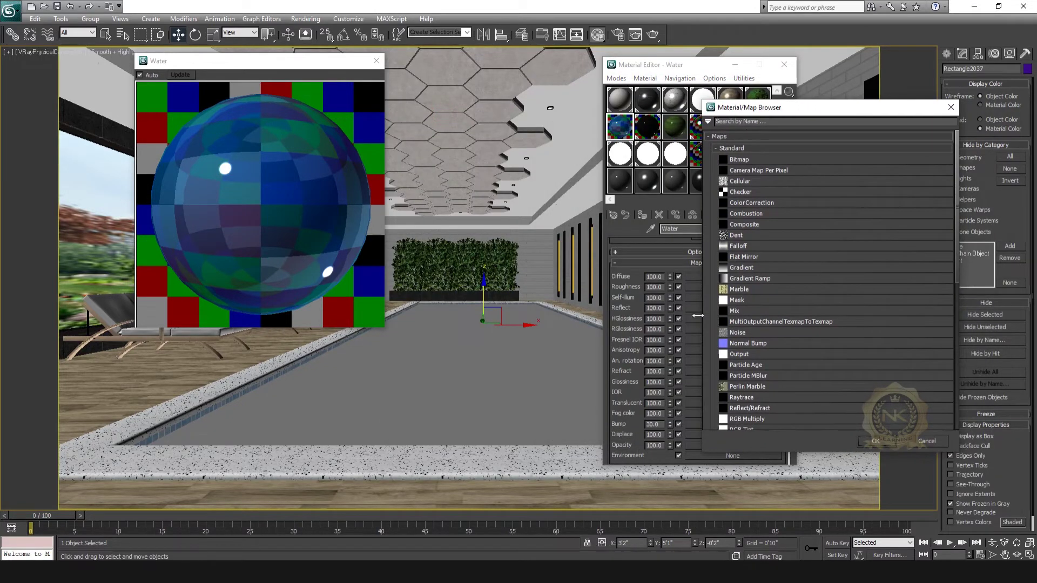
{"action": "double_click", "coordinate": [748, 334]}
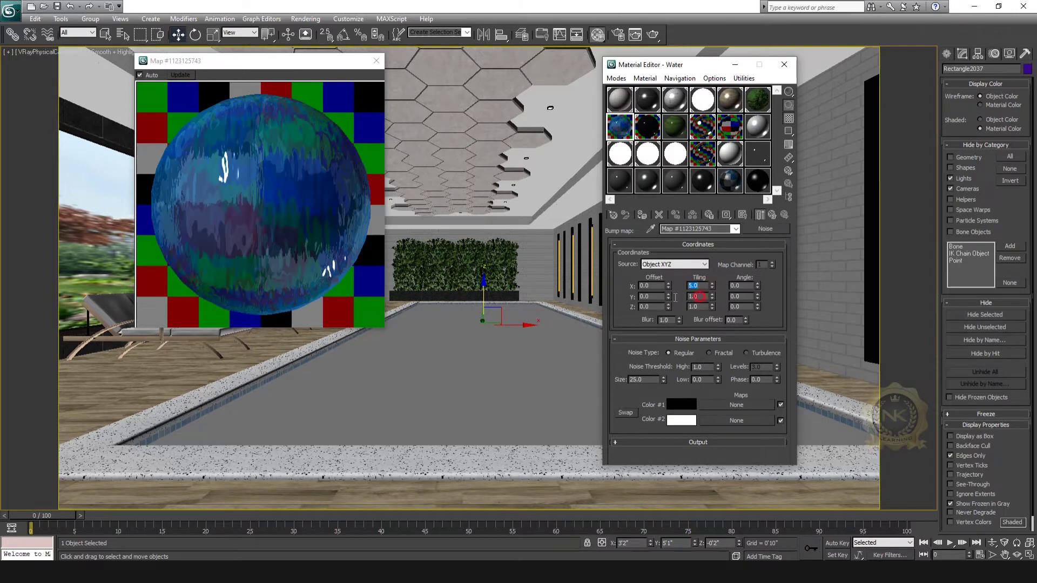
Set the Noise map's tiling to 5 in X, Y and Z, and return to the Water material
{"action": "type", "text": "5"}
{"action": "key", "text": "Return"}
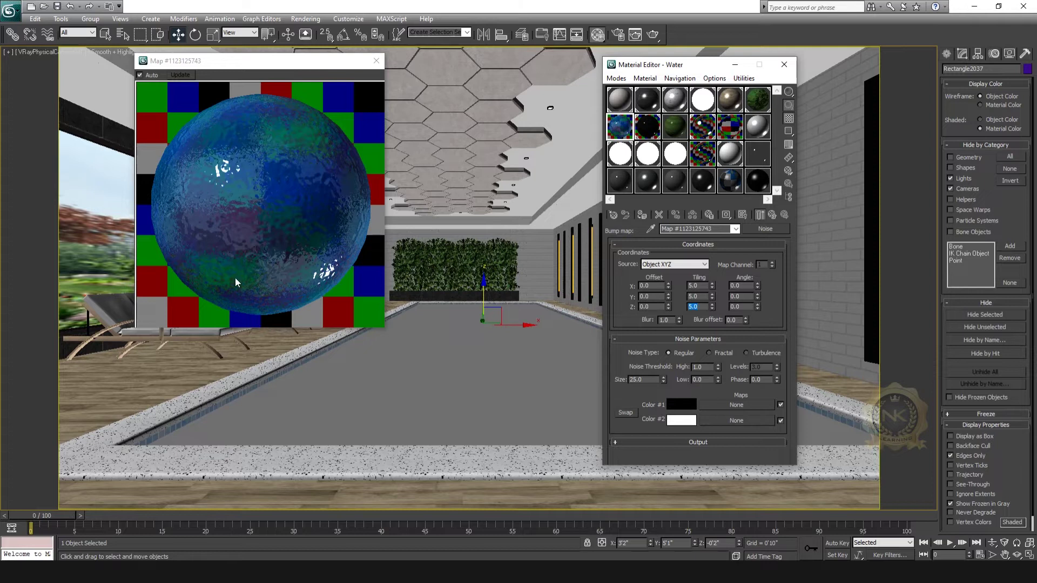
{"action": "left_click", "coordinate": [736, 229]}
{"action": "left_click", "coordinate": [724, 238]}
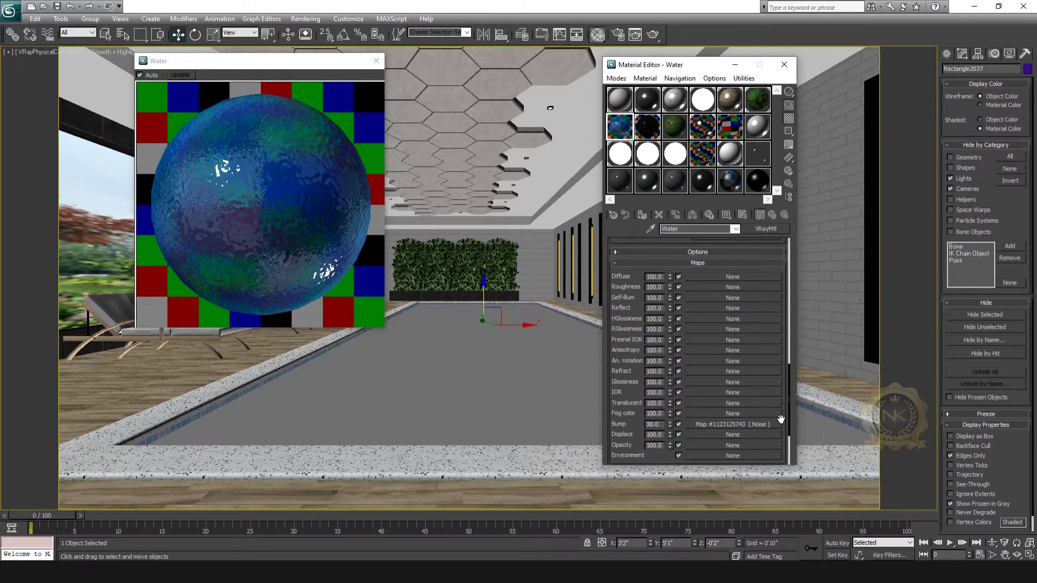
Copy the Bump slot's Noise map to the Displace slot as an instance and set the Displace amount to 2
{"action": "scroll", "coordinate": [789, 388], "scroll_direction": "down", "scroll_amount": 3}
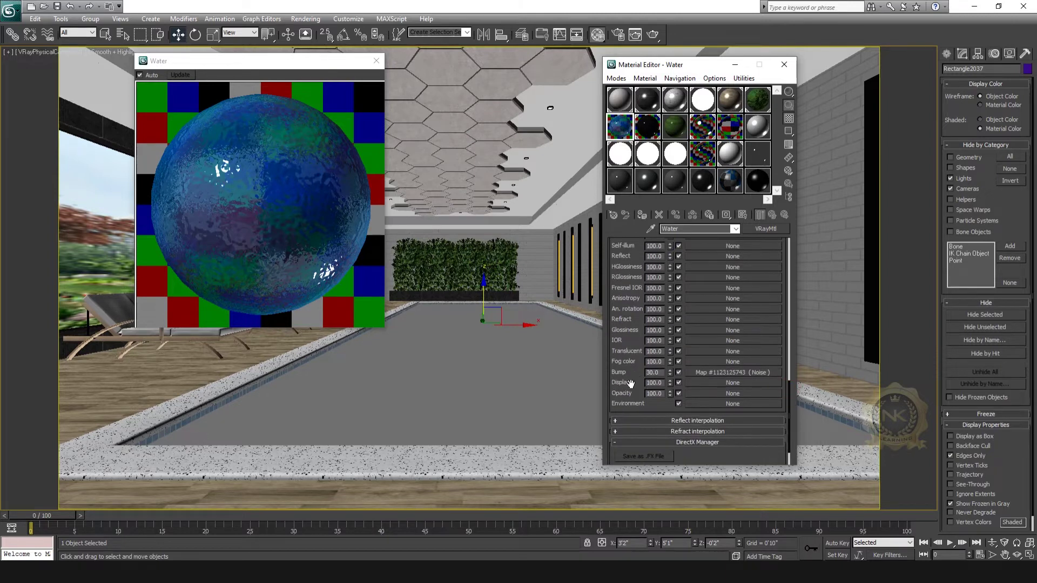
{"action": "double_click", "coordinate": [655, 373]}
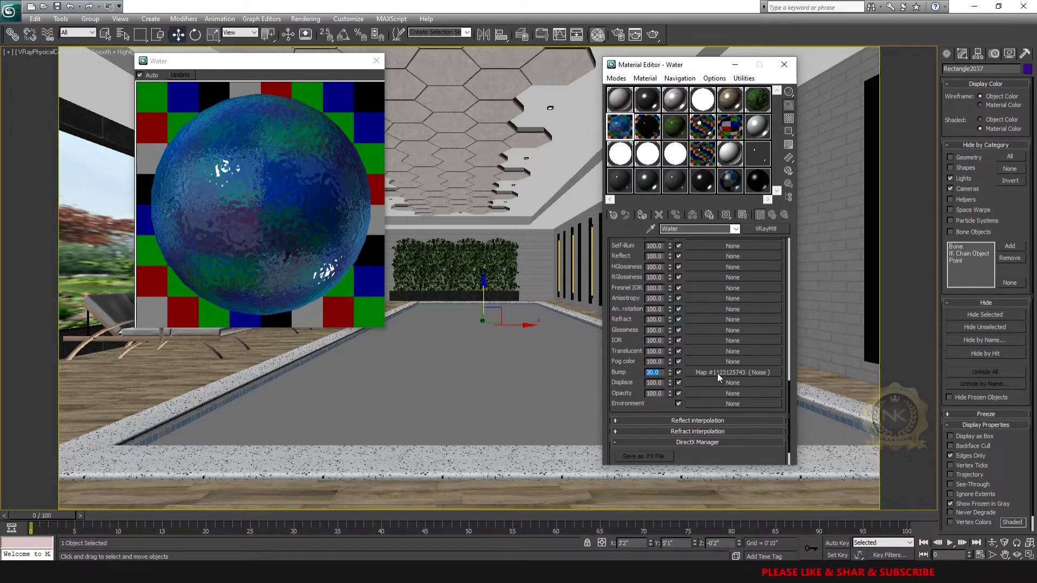
{"action": "left_click_drag", "start_coordinate": [718, 374], "coordinate": [718, 382]}
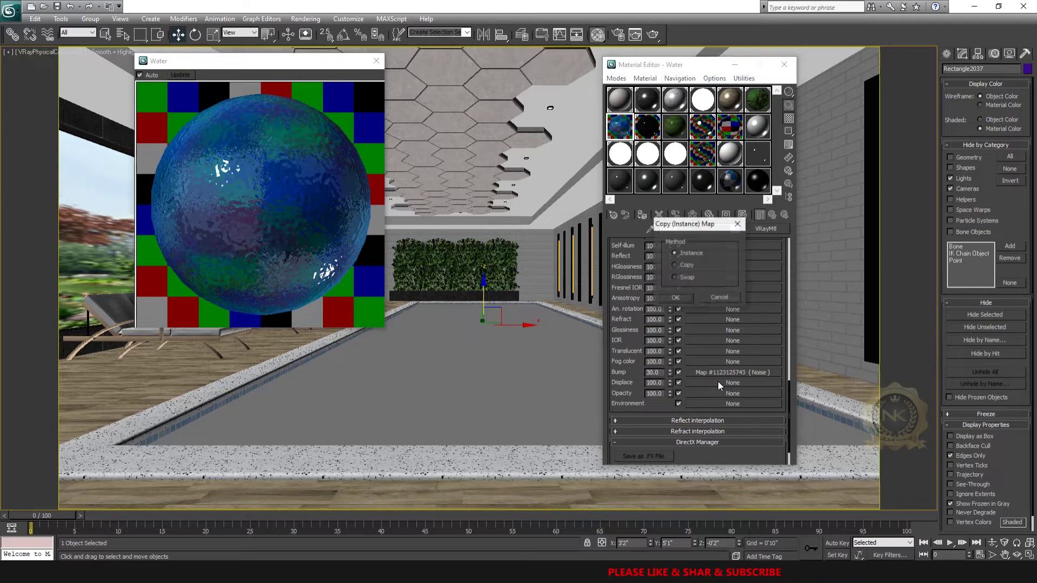
{"action": "left_click", "coordinate": [683, 254]}
{"action": "left_click", "coordinate": [677, 297]}
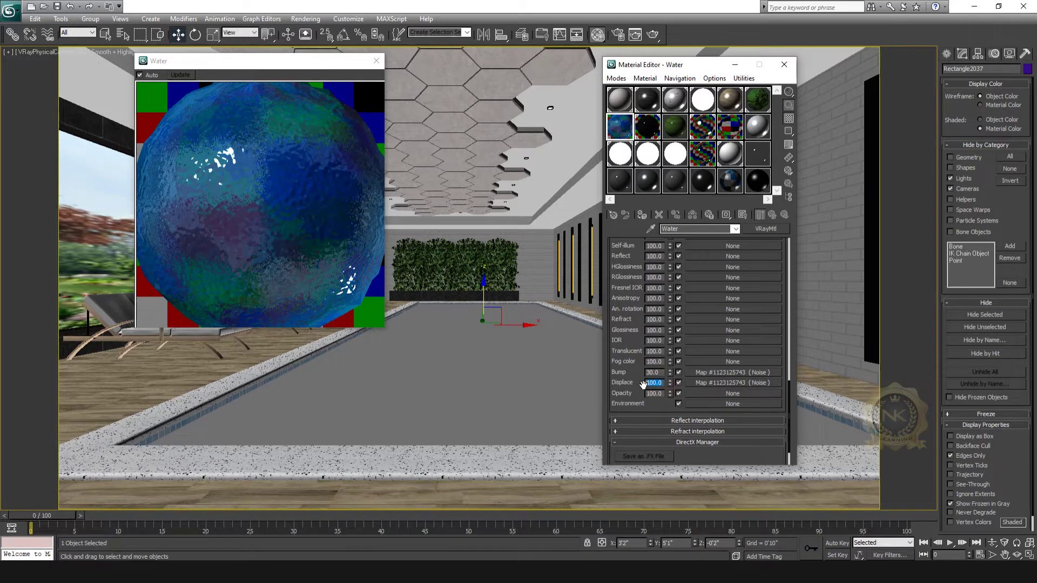
{"action": "key", "text": "Return"}
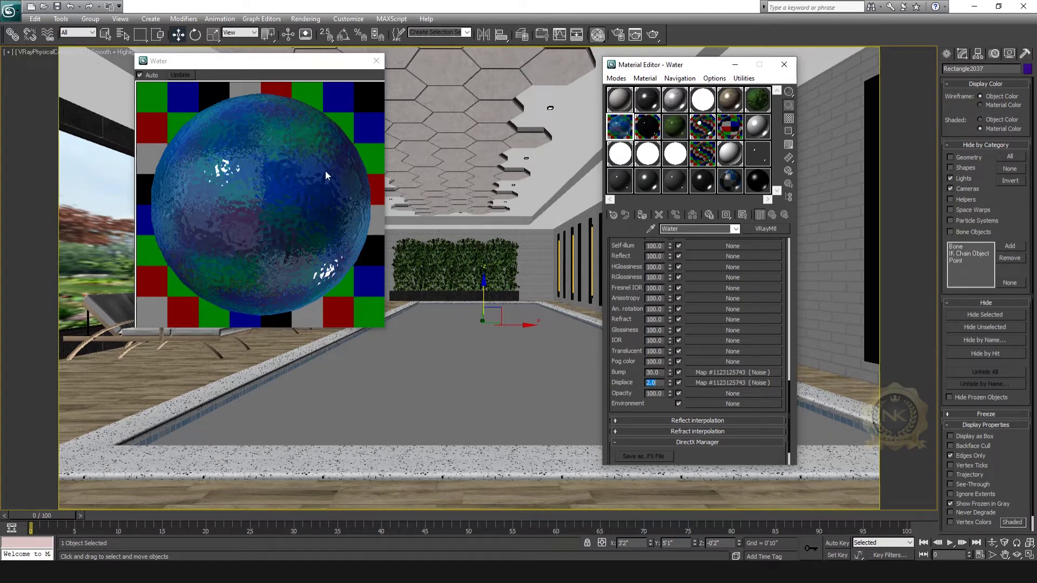
Assign the Water material to the selected pool surface and toggle its shaded display in the viewport
{"action": "left_click", "coordinate": [376, 61]}
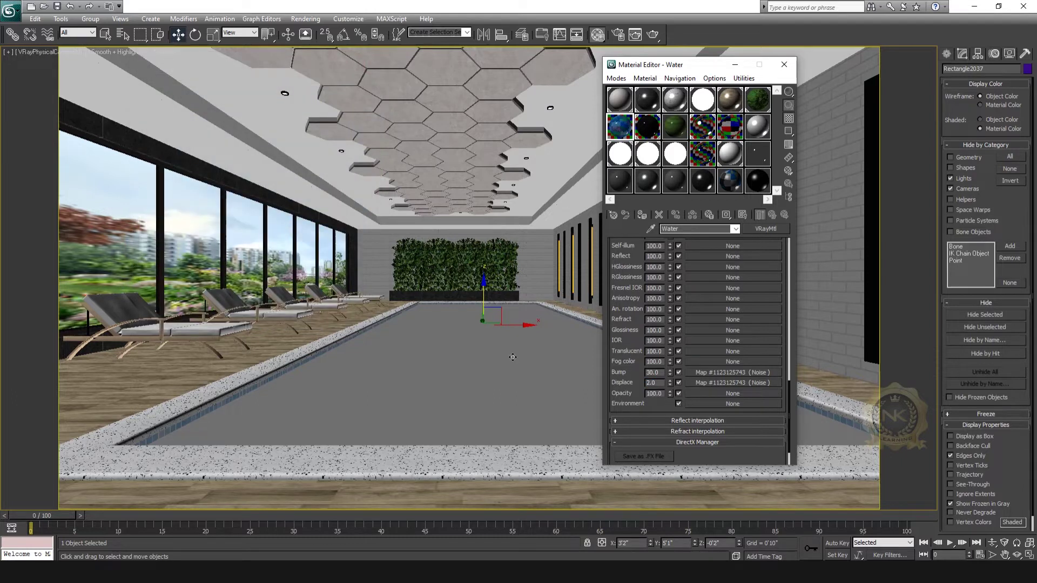
{"action": "left_click", "coordinate": [642, 215]}
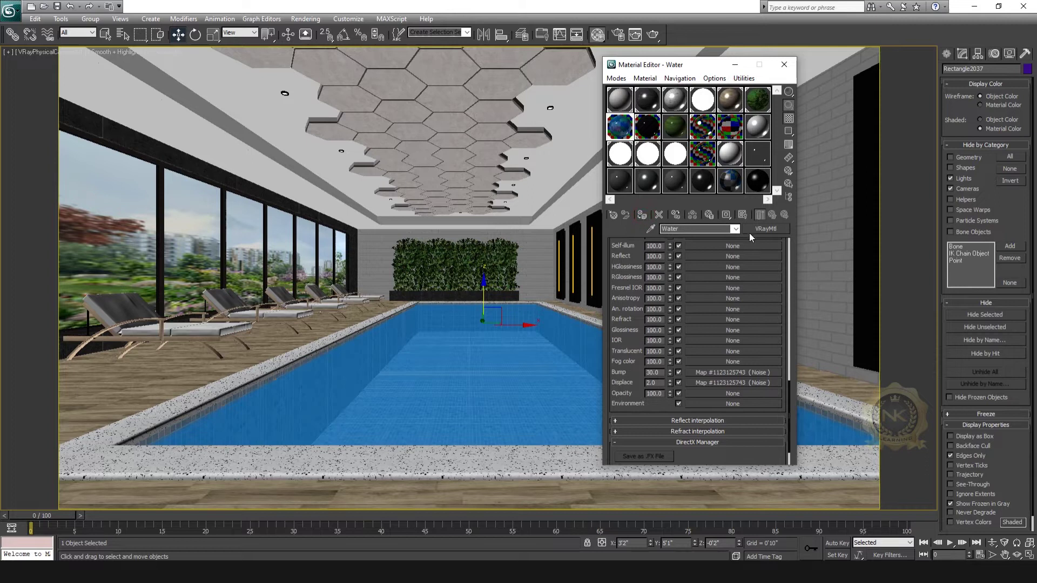
{"action": "left_click", "coordinate": [743, 215]}
{"action": "left_click", "coordinate": [781, 66]}
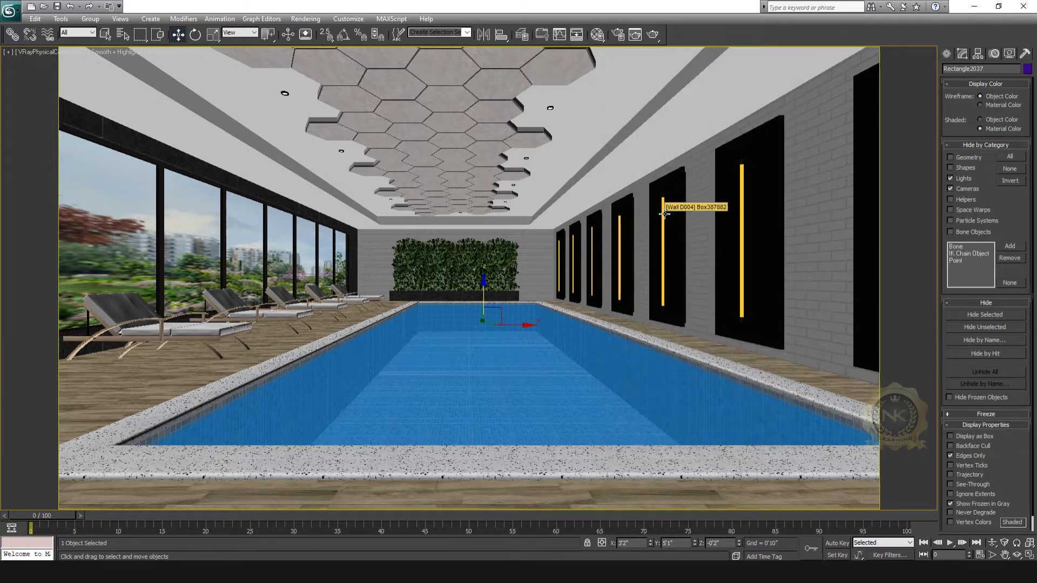
Render the camera view and inspect the pool's ripples and reflections up close in the V-Ray frame buffer
{"action": "key", "text": "shift+q"}
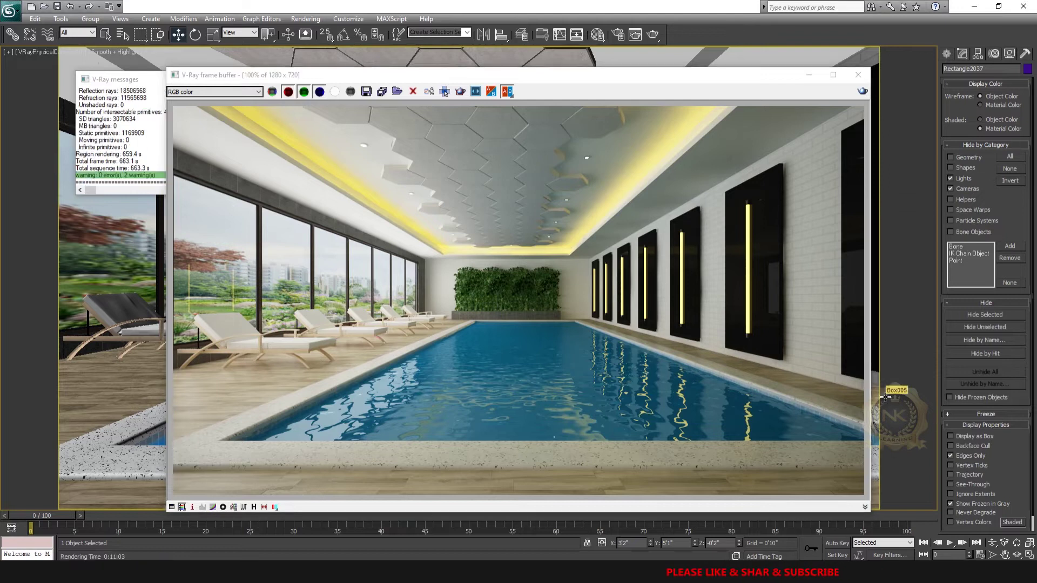
{"action": "left_click", "coordinate": [871, 70]}
{"action": "scroll", "coordinate": [421, 403], "scroll_direction": "up", "scroll_amount": 2}
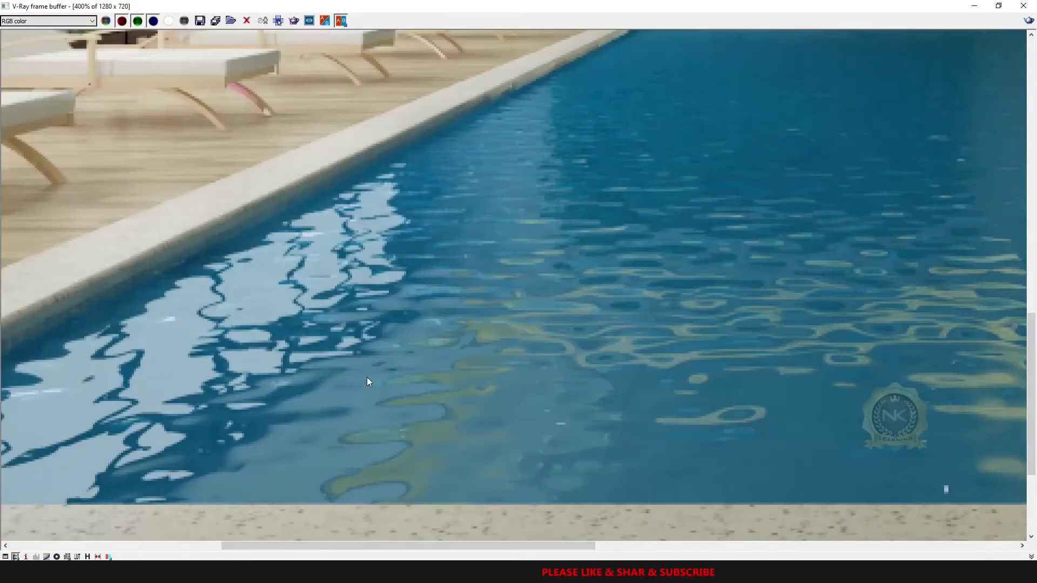
{"action": "scroll", "coordinate": [367, 377], "scroll_direction": "down", "scroll_amount": 1}
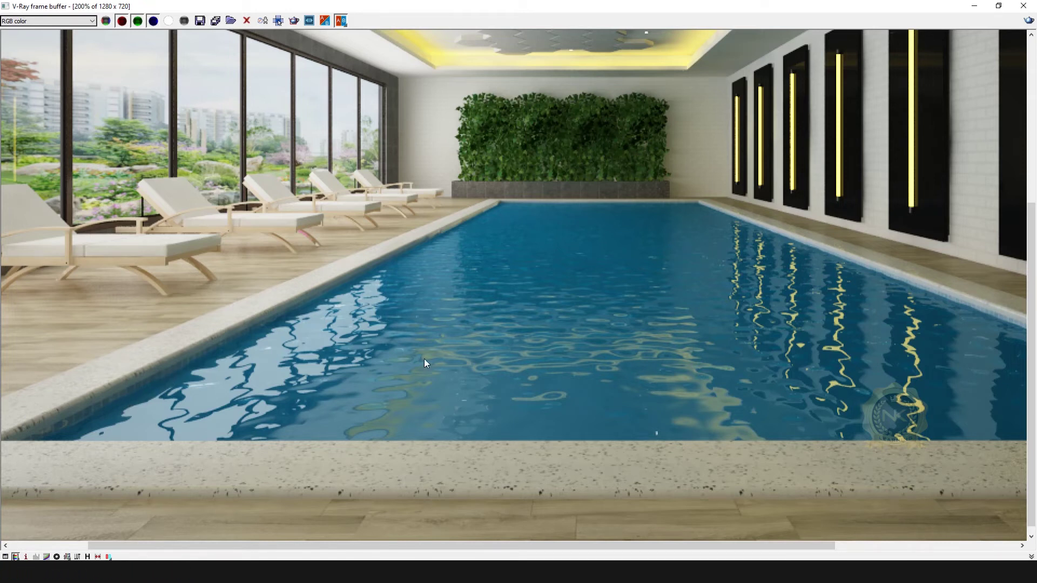
{"action": "double_click", "coordinate": [483, 348]}
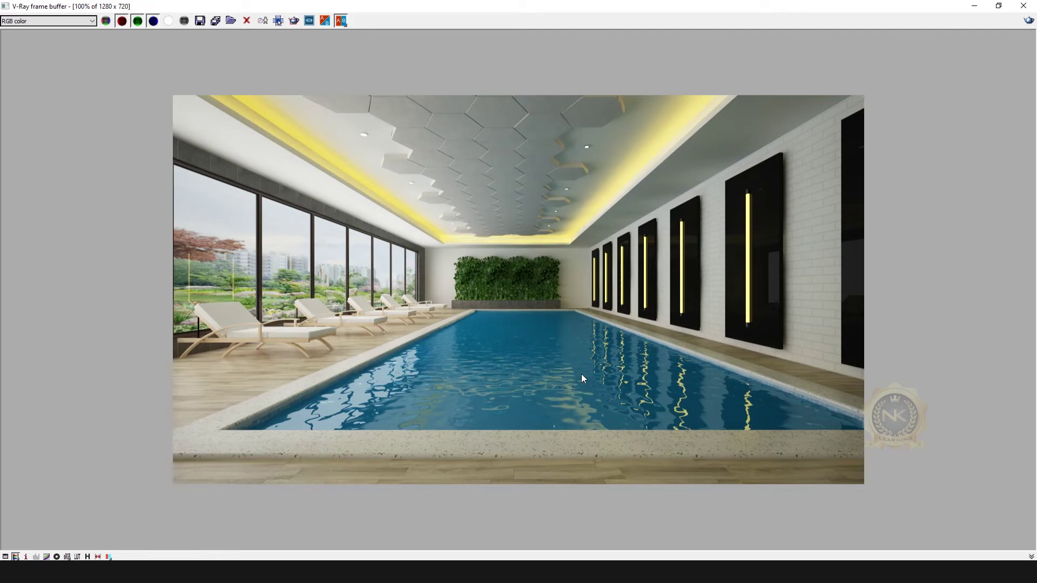
{"action": "left_click", "coordinate": [998, 5]}
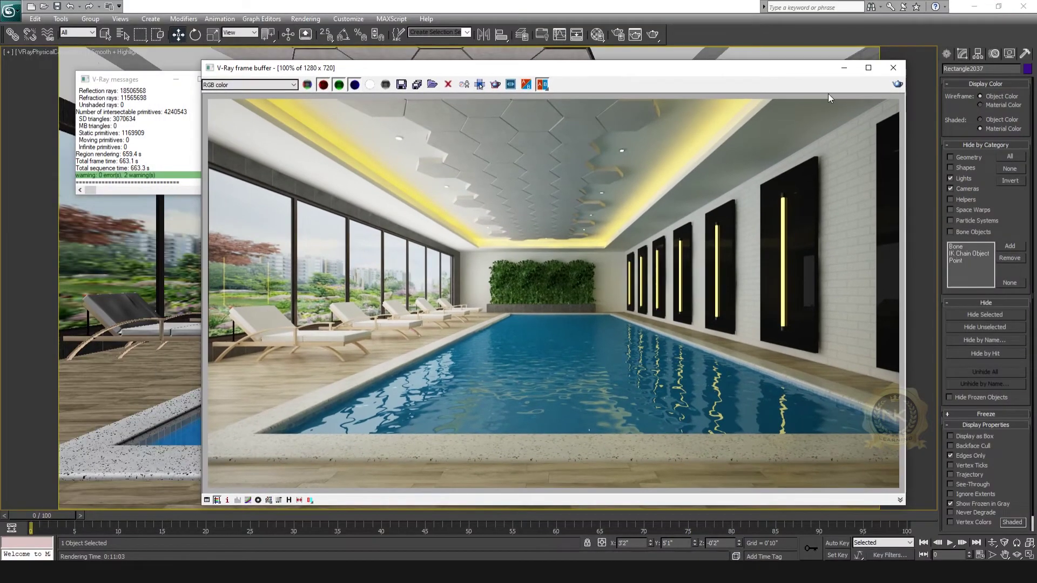
Define a render region around the whole pool water area in the frame buffer
{"action": "left_click", "coordinate": [495, 85]}
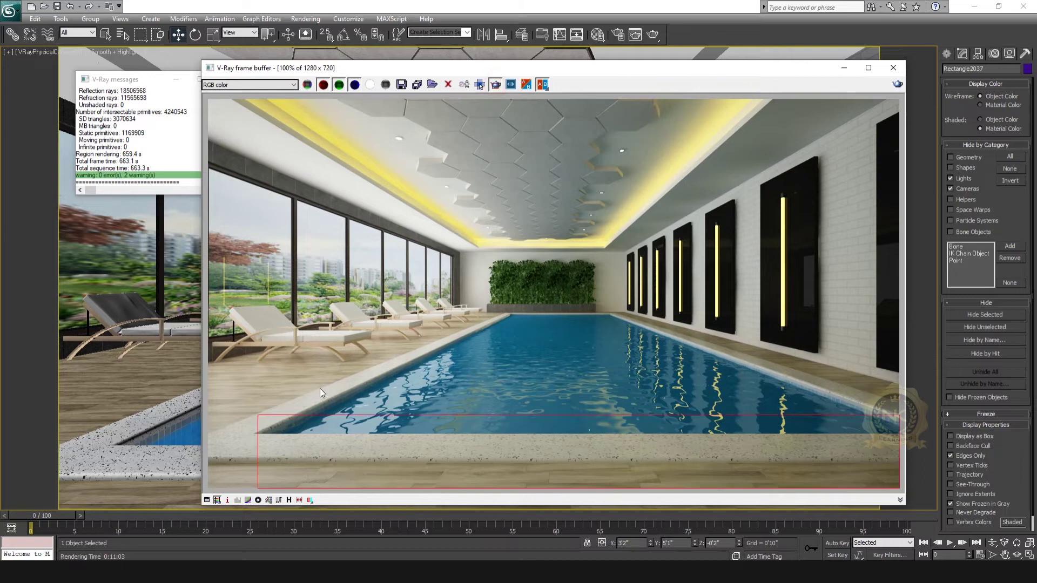
{"action": "left_click_drag", "start_coordinate": [252, 437], "coordinate": [900, 312]}
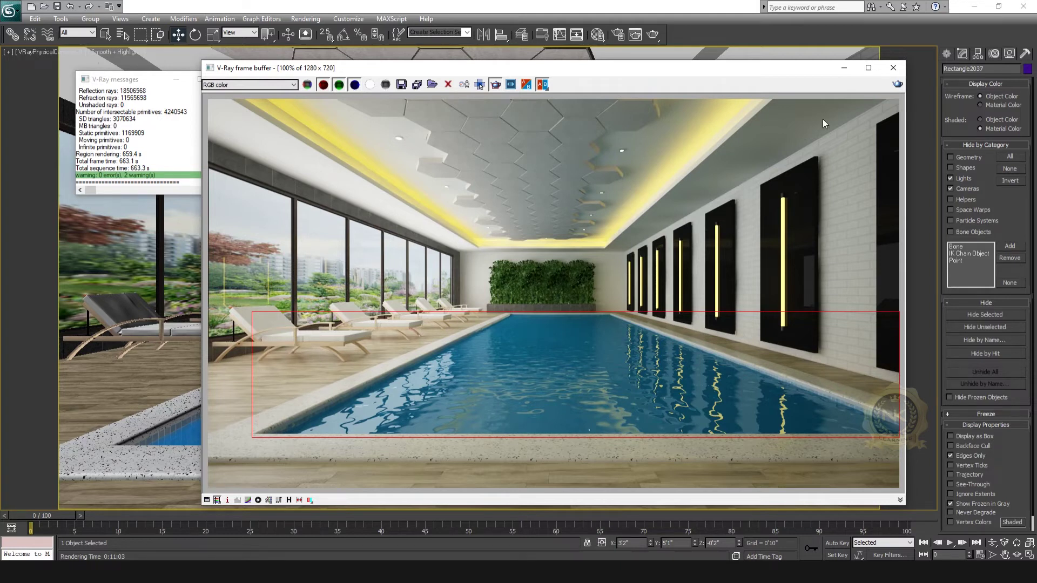
{"action": "left_click_drag", "start_coordinate": [773, 73], "coordinate": [705, 66]}
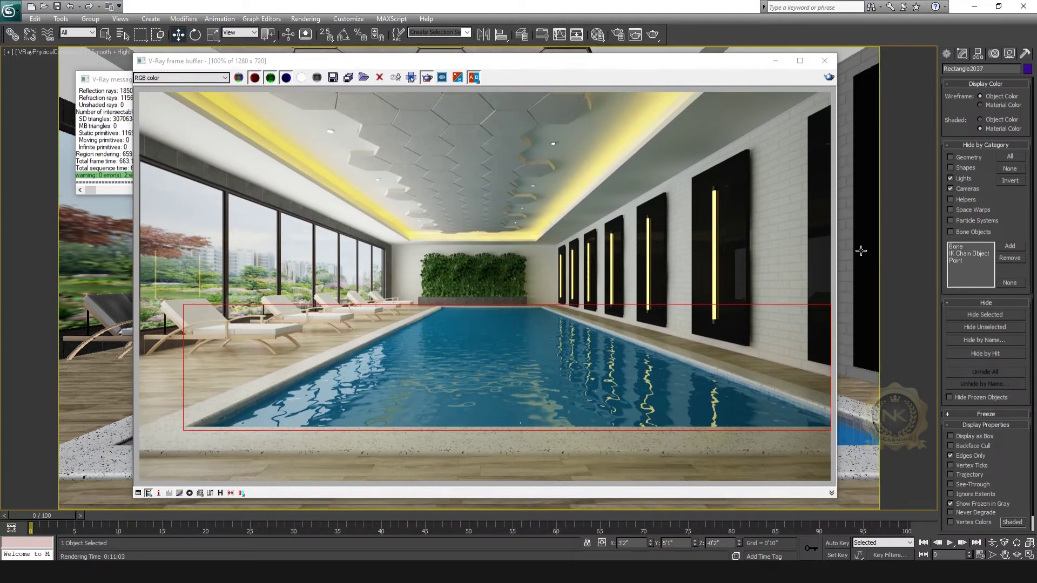
Set the Bump slot's Noise map tiling to 10 in X, Y and Z, and return to the Water material
{"action": "key", "text": "m"}
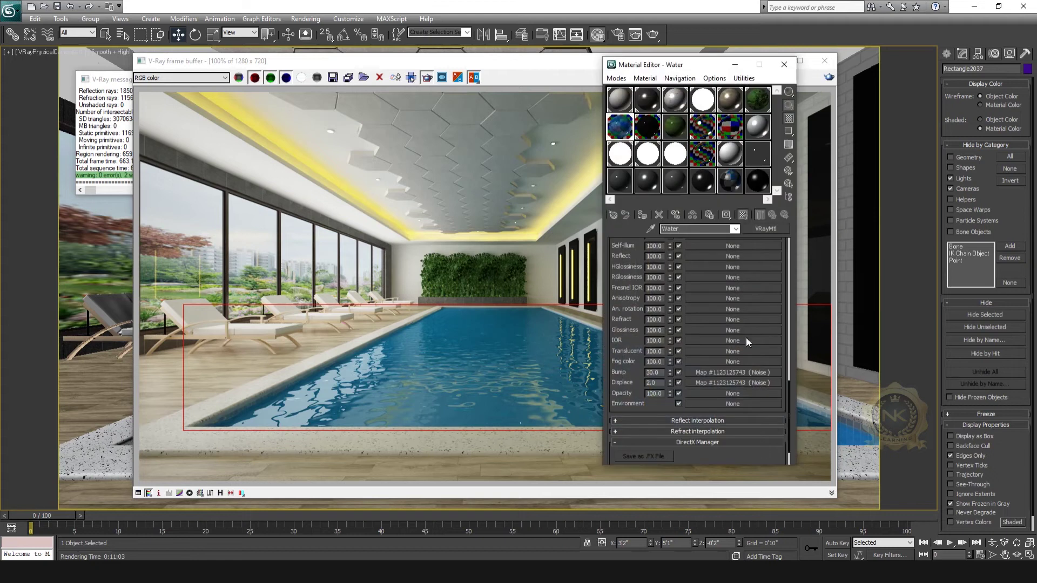
{"action": "left_click", "coordinate": [720, 374]}
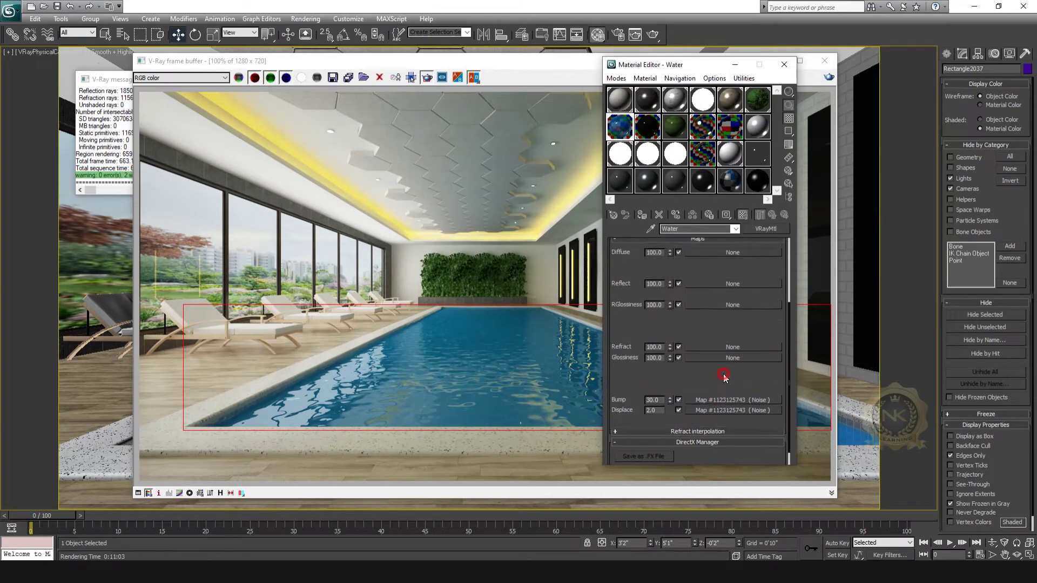
{"action": "double_click", "coordinate": [625, 137]}
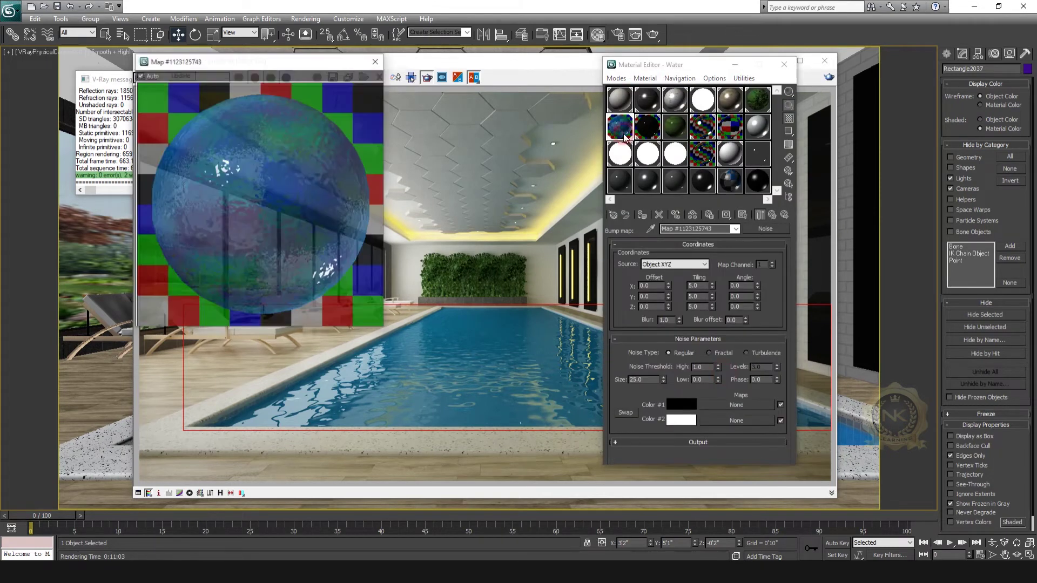
{"action": "double_click", "coordinate": [701, 286]}
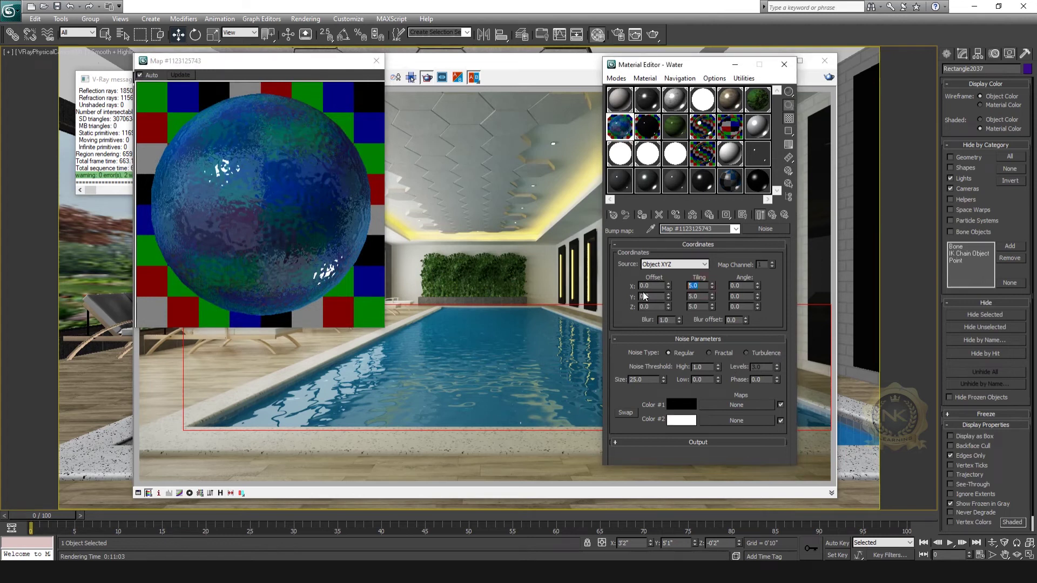
{"action": "type", "text": "10"}
{"action": "key", "text": "Return"}
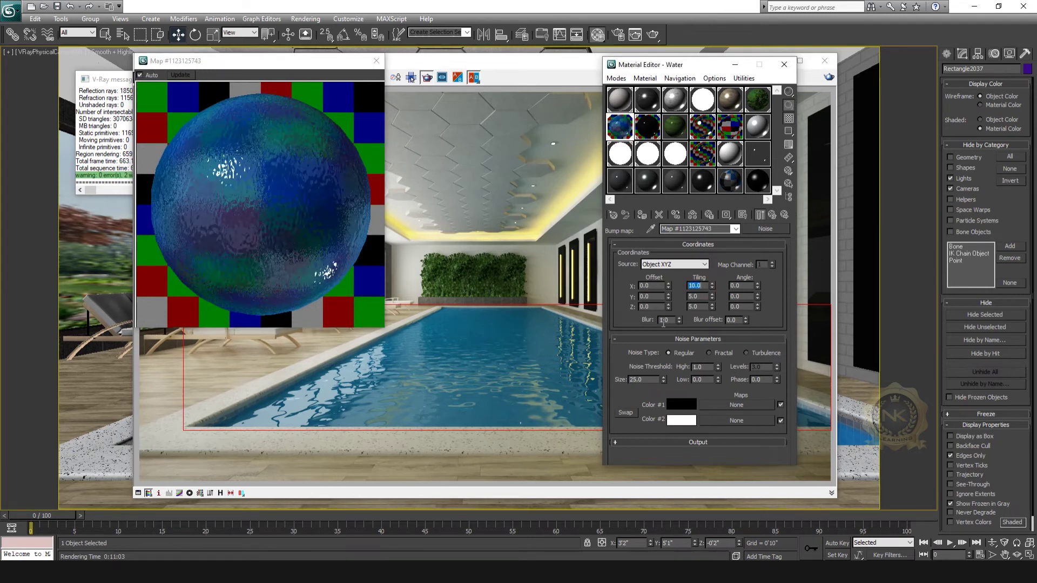
{"action": "left_click", "coordinate": [705, 296]}
{"action": "key", "text": "Tab"}
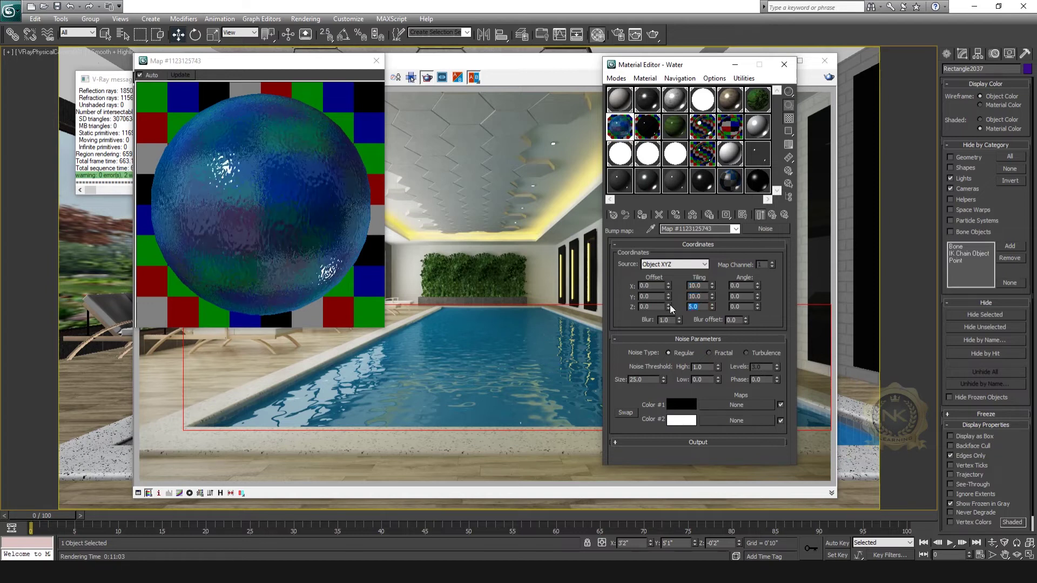
{"action": "type", "text": "10"}
{"action": "key", "text": "Return"}
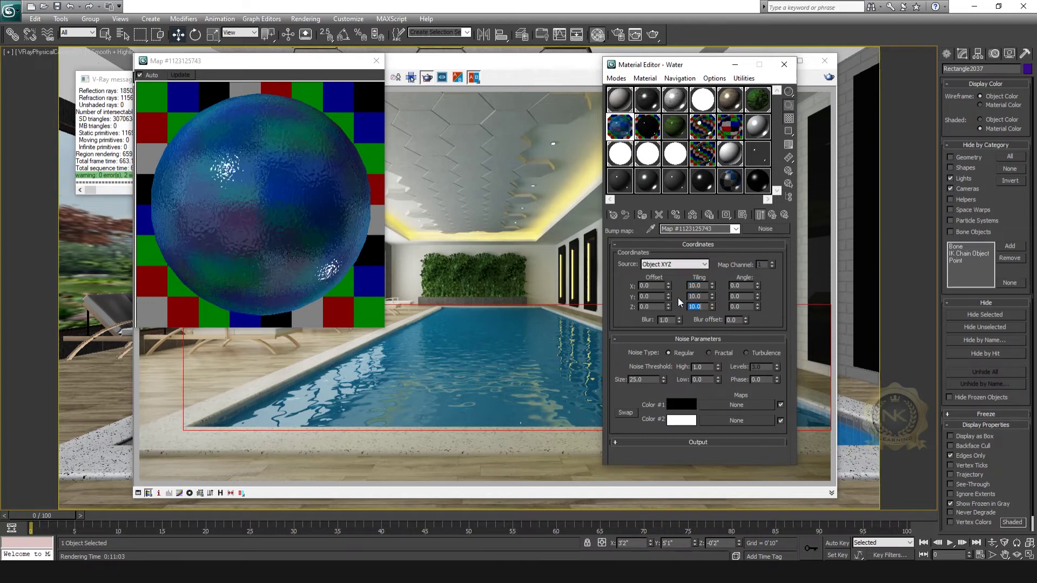
{"action": "left_click", "coordinate": [377, 60]}
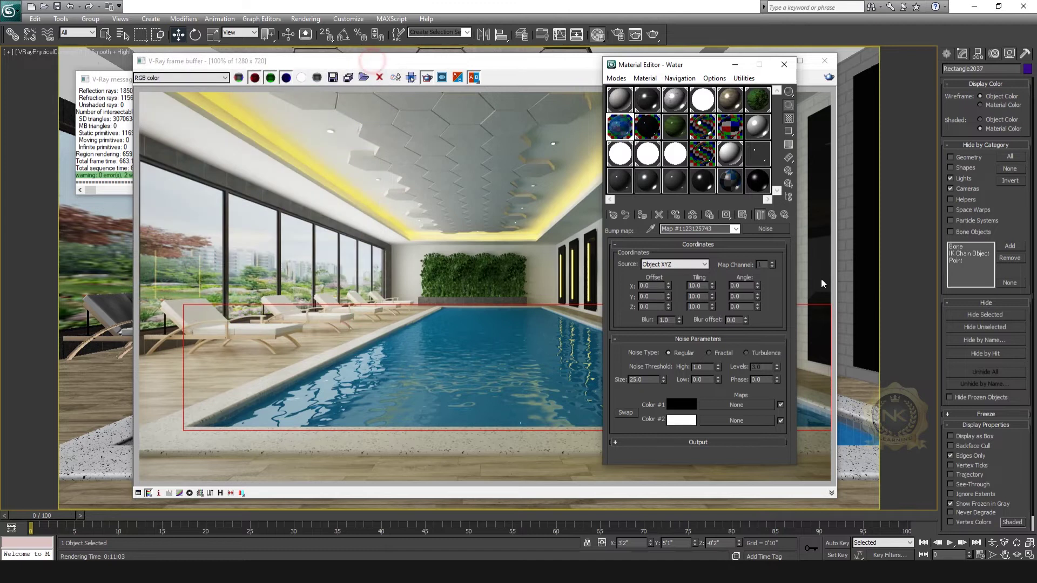
{"action": "left_click", "coordinate": [736, 228]}
{"action": "left_click", "coordinate": [729, 238]}
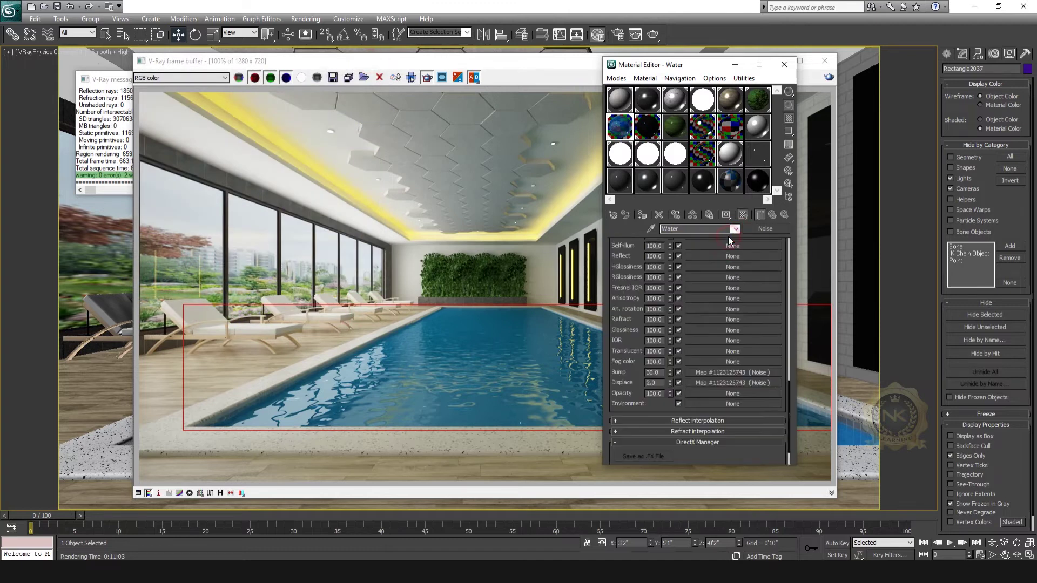
Check the tiling of the Noise map in the Displace slot and return to the Water material
{"action": "left_click", "coordinate": [731, 381]}
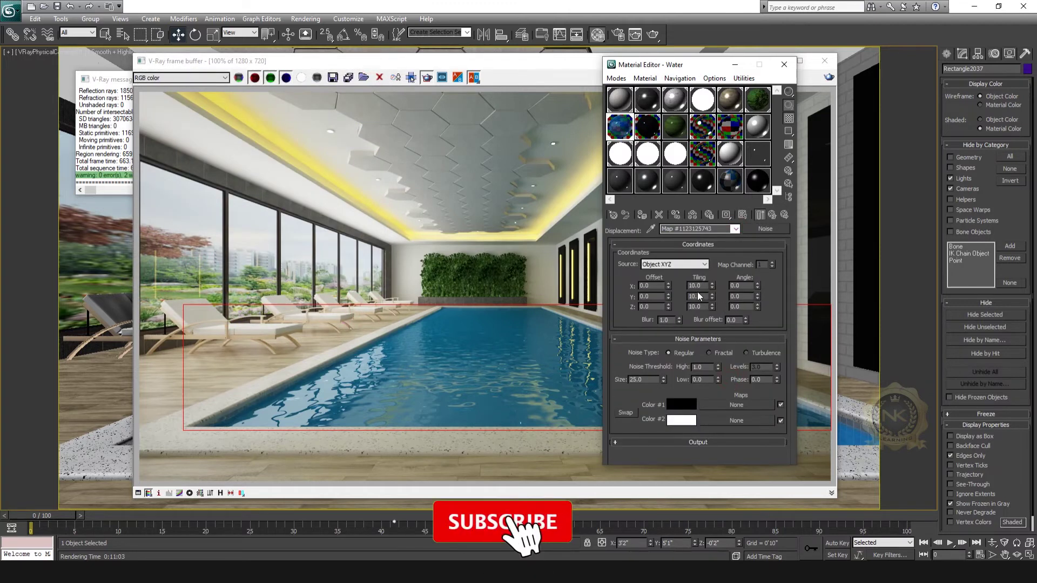
{"action": "left_click", "coordinate": [735, 229]}
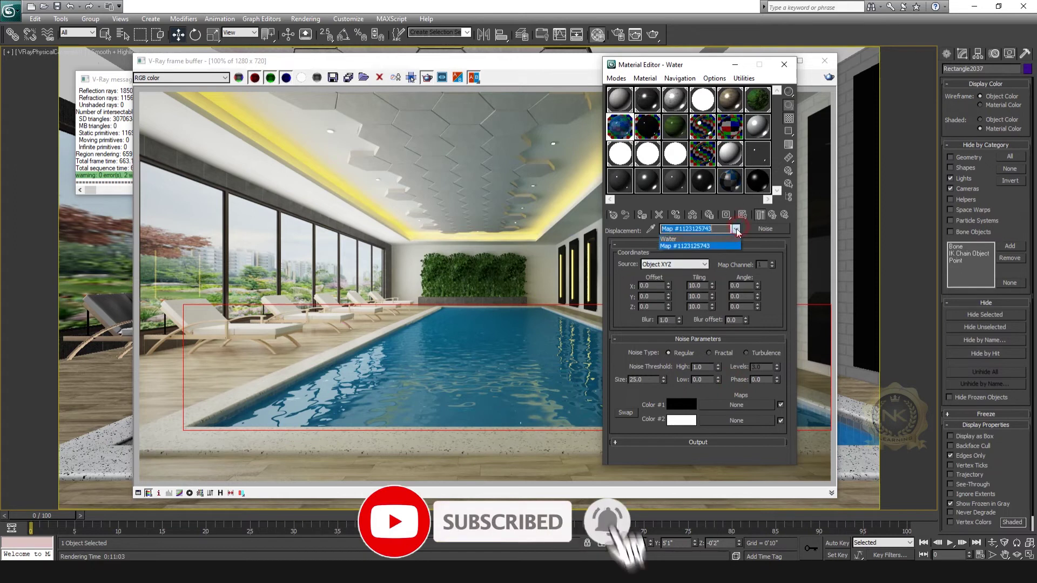
{"action": "left_click", "coordinate": [726, 239]}
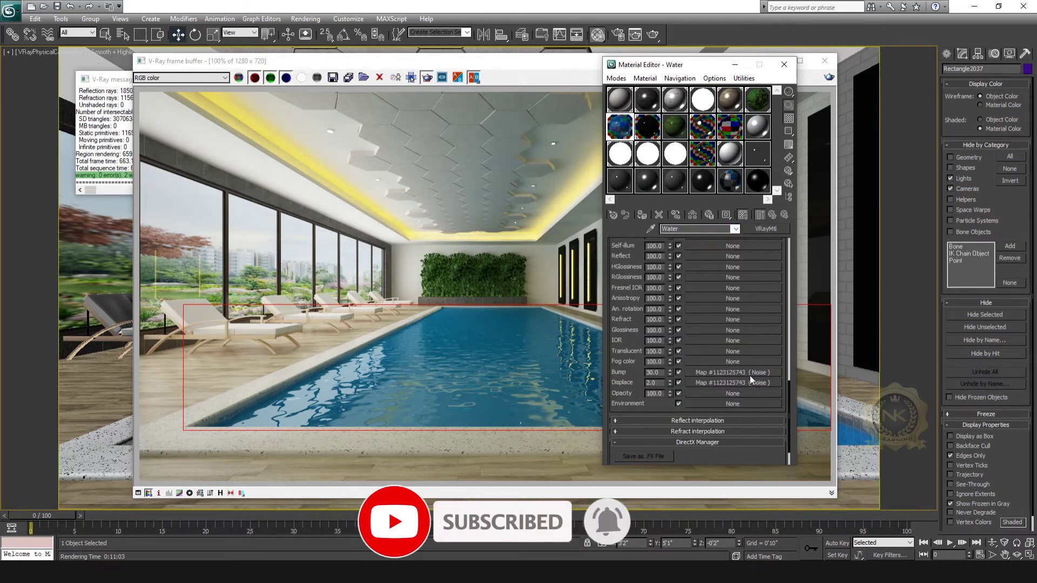
Render the marked pool region again and examine the finer water ripples in the enlarged render
{"action": "left_click", "coordinate": [784, 65]}
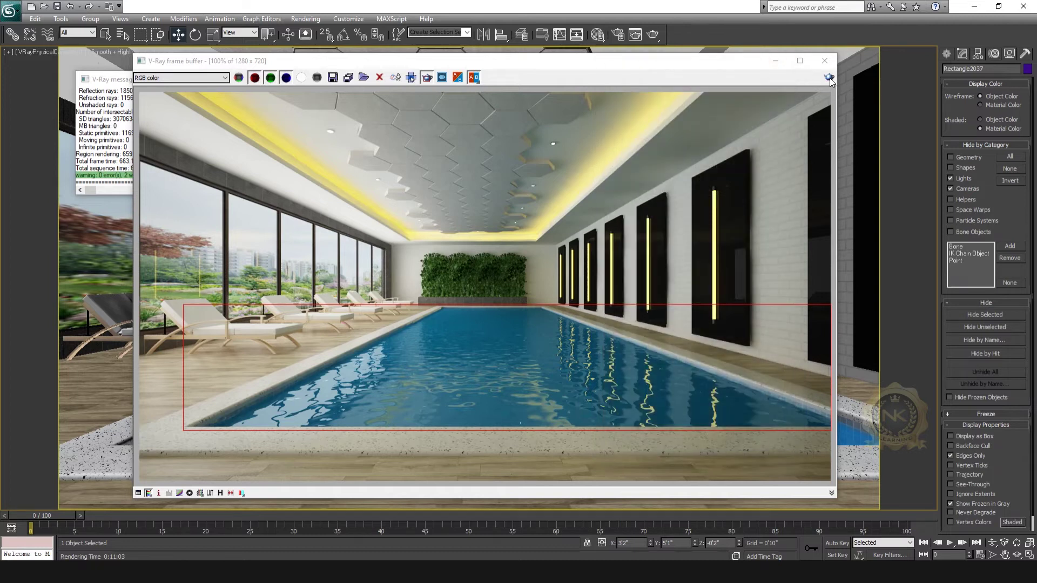
{"action": "left_click", "coordinate": [830, 79]}
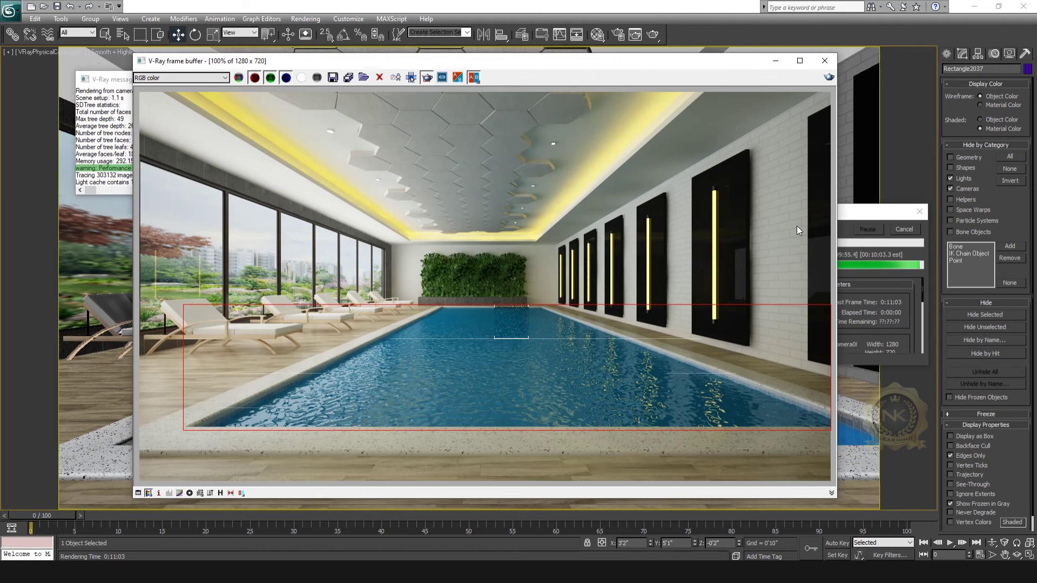
{"action": "left_click", "coordinate": [799, 60]}
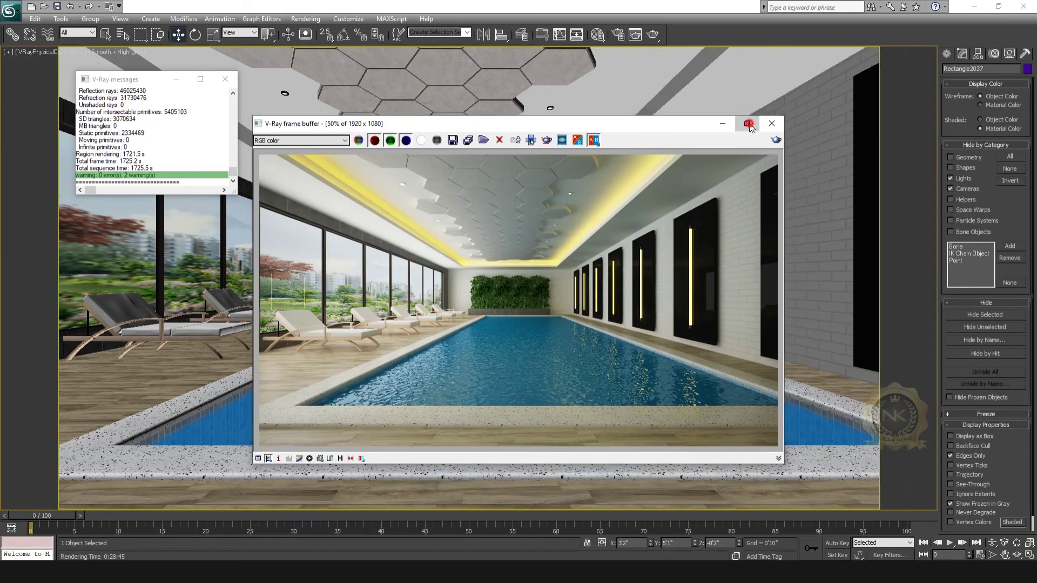
{"action": "left_click", "coordinate": [733, 121]}
{"action": "scroll", "coordinate": [550, 312], "scroll_direction": "up", "scroll_amount": 1}
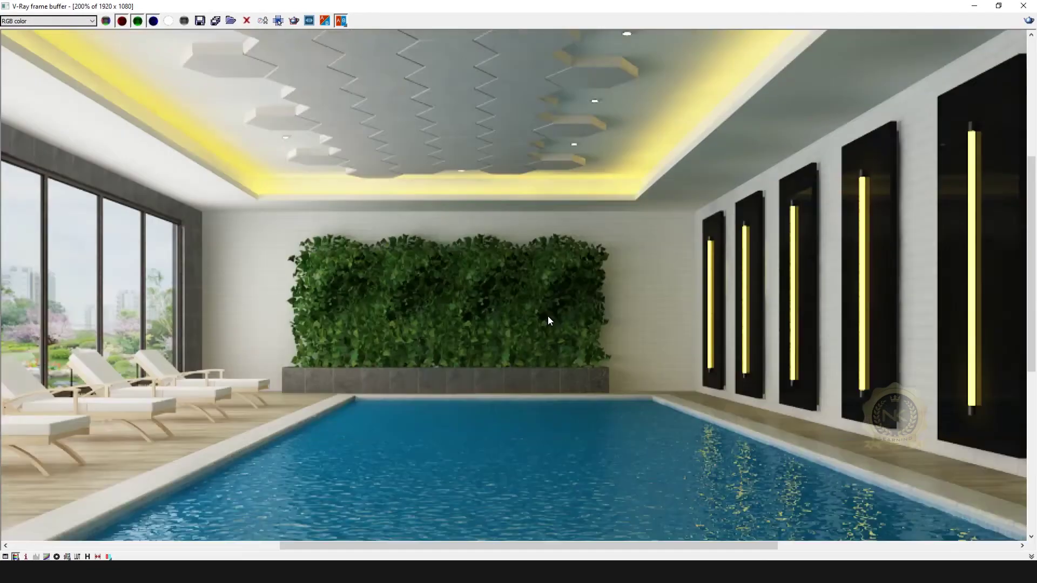
{"action": "scroll", "coordinate": [540, 321], "scroll_direction": "down", "scroll_amount": 2}
{"action": "scroll", "coordinate": [517, 331], "scroll_direction": "up", "scroll_amount": 1}
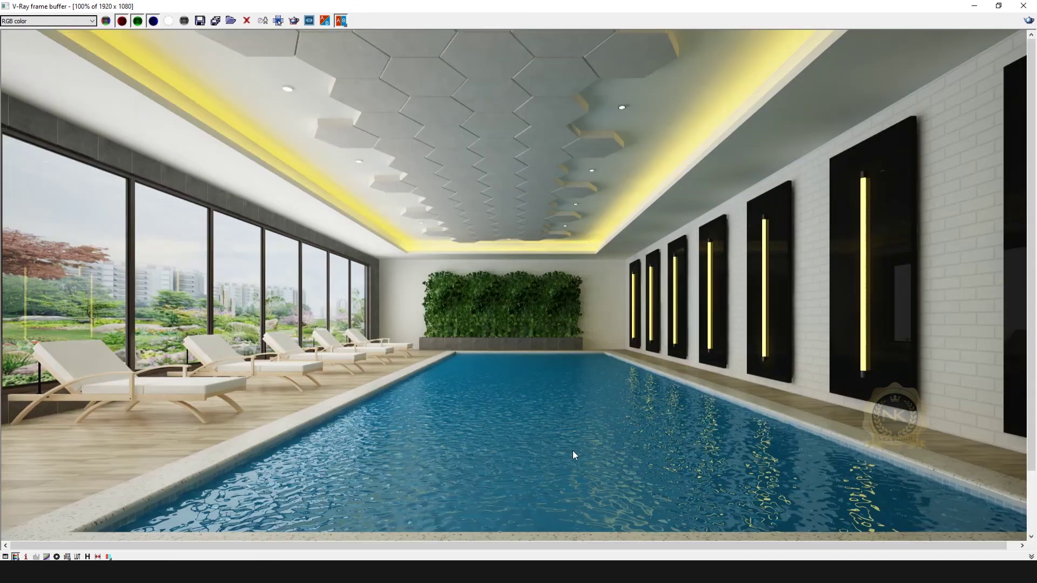